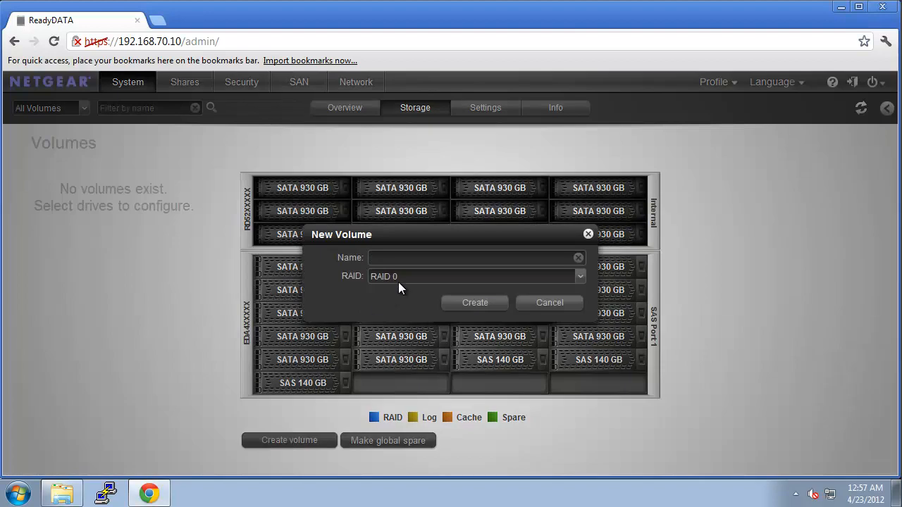
Create a new volume named Vol1 with RAID level 6 from the selected internal drives
click(401, 277)
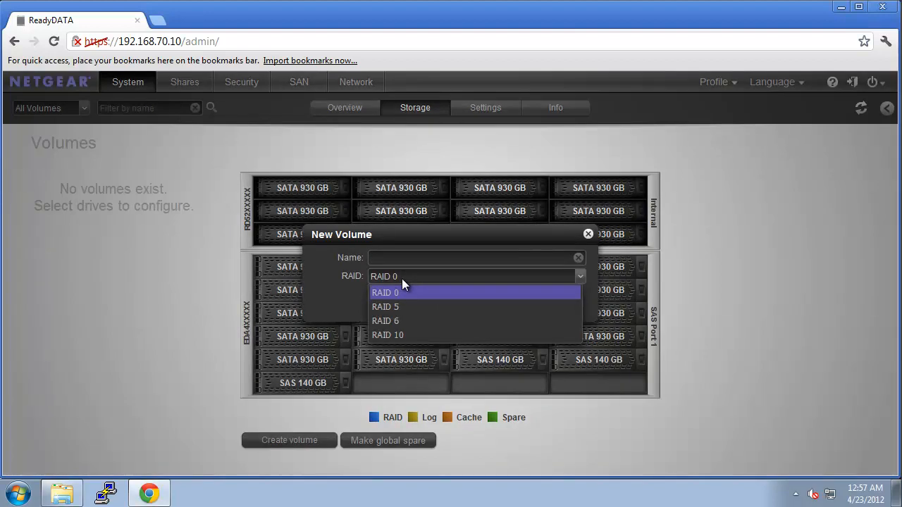
click(409, 321)
click(408, 259)
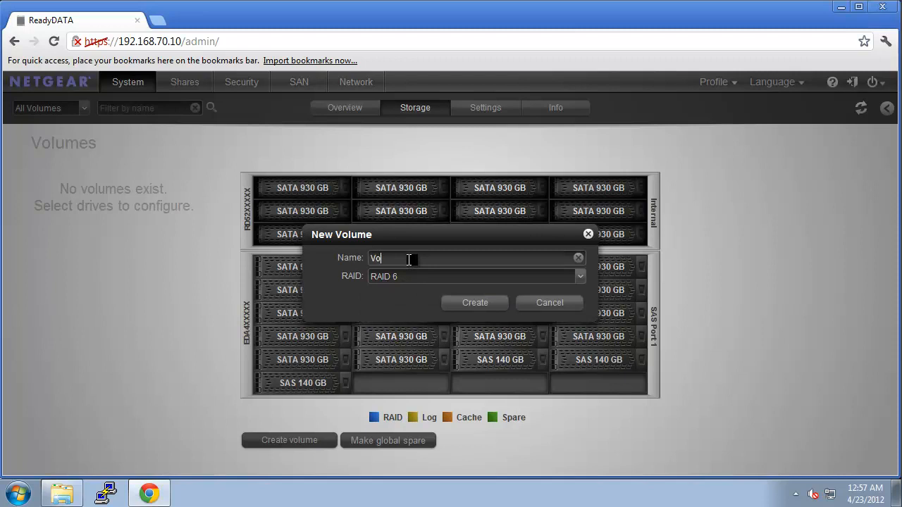
click(476, 302)
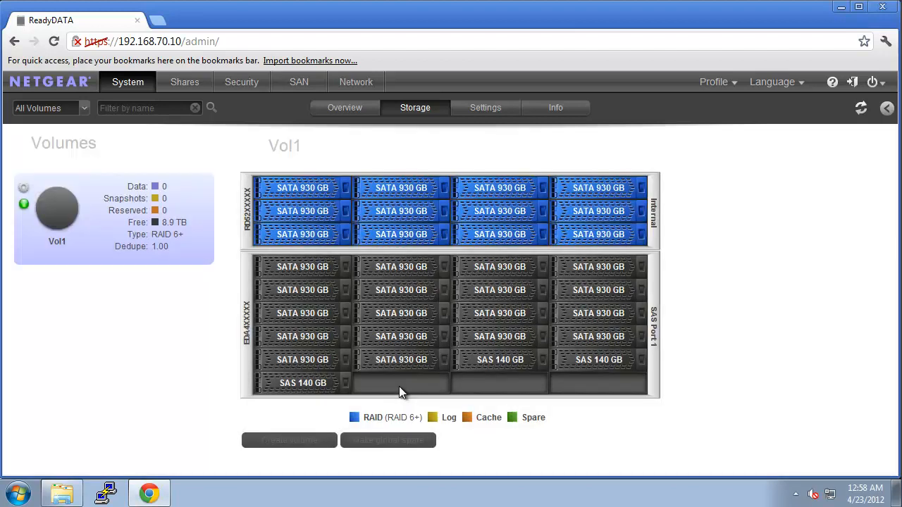
Expand Vol1 with the twelve SATA 930 GB drives in the first three rows of the EDA4 enclosure on SAS Port 1
click(397, 277)
click(300, 269)
click(391, 274)
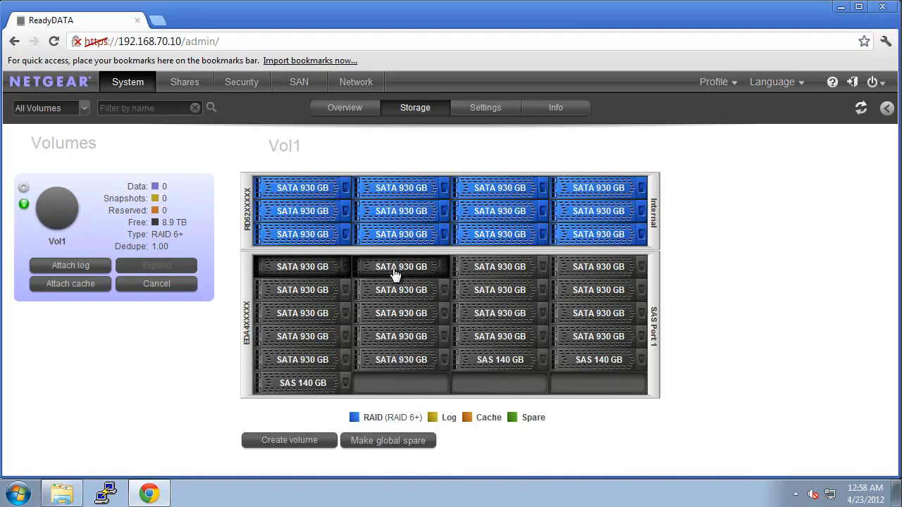
click(469, 271)
click(620, 271)
click(321, 290)
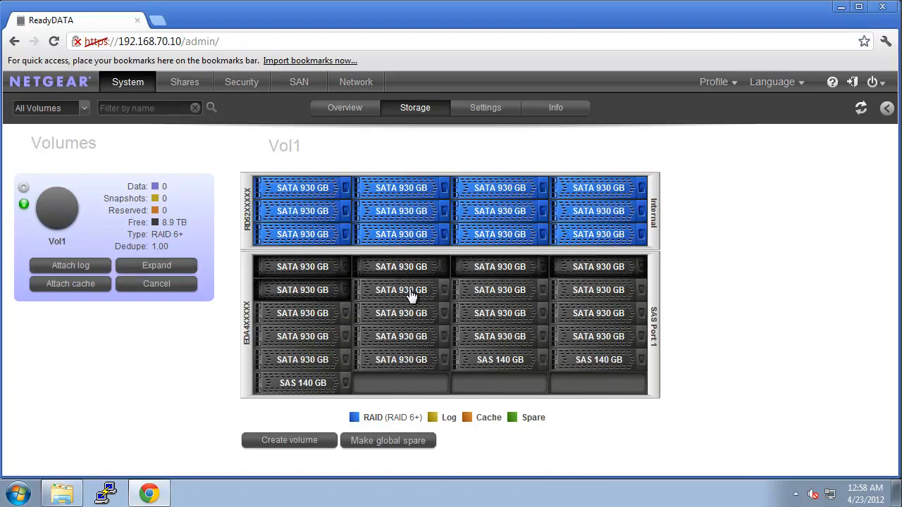
click(412, 296)
click(493, 296)
click(598, 290)
click(335, 315)
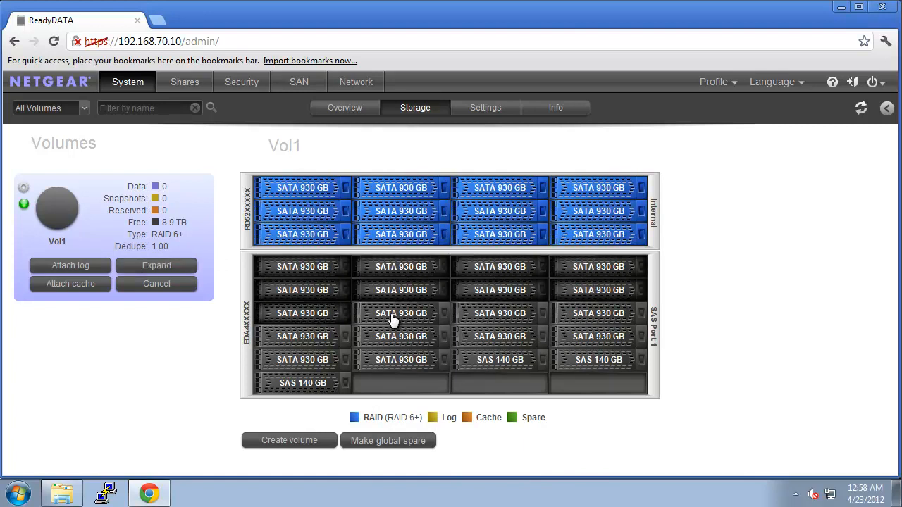
click(395, 316)
click(494, 317)
click(572, 315)
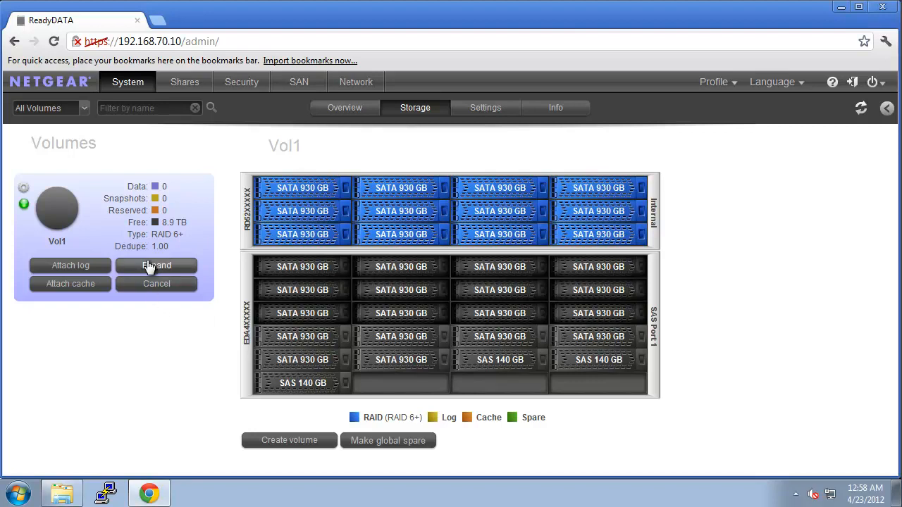
click(159, 266)
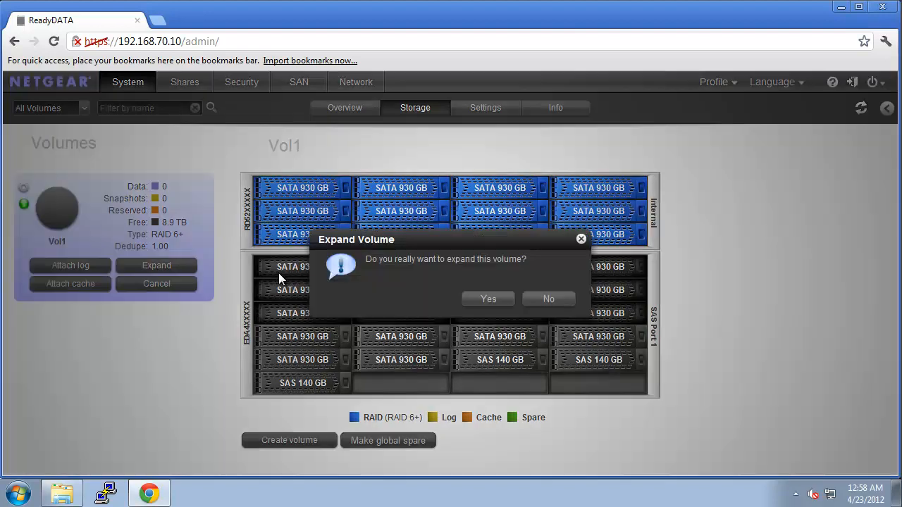
click(488, 299)
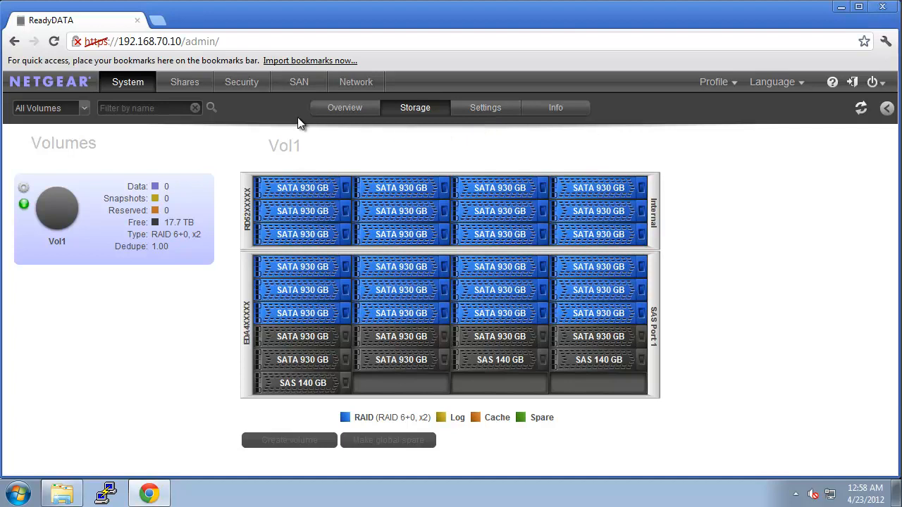
Create an SMB data set named Backup on Vol1 with compression, dedupe and daily continuous protection enabled
click(186, 84)
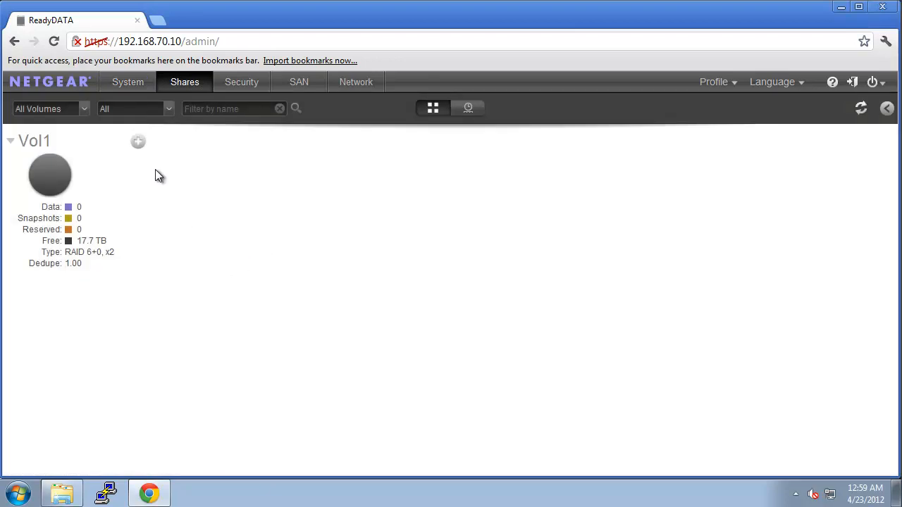
click(139, 142)
click(395, 162)
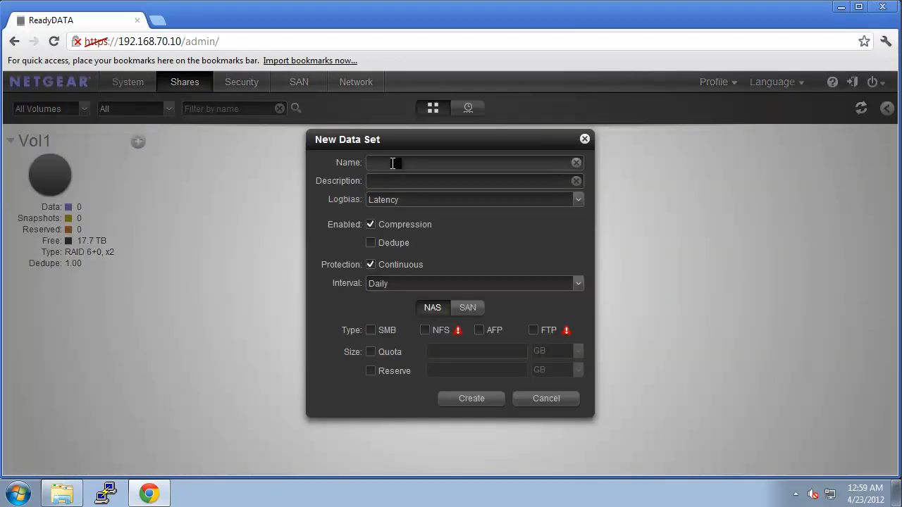
text(Backup)
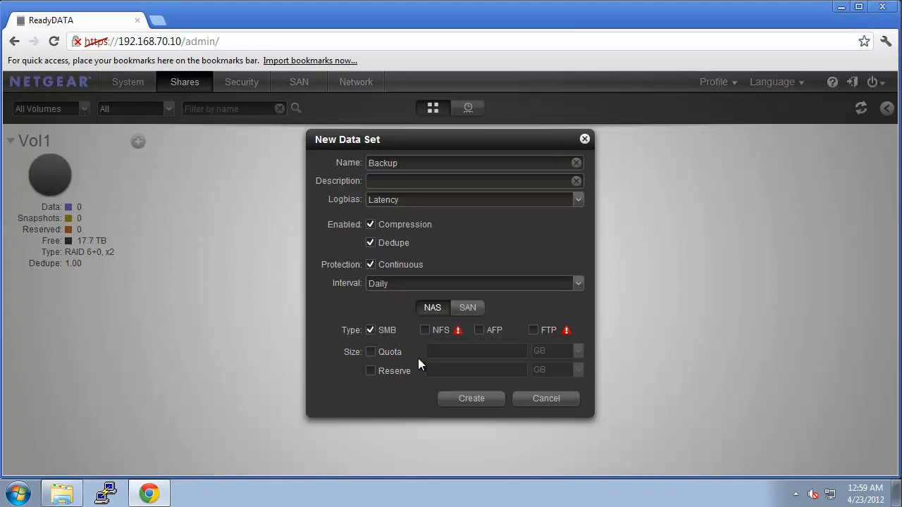
click(463, 403)
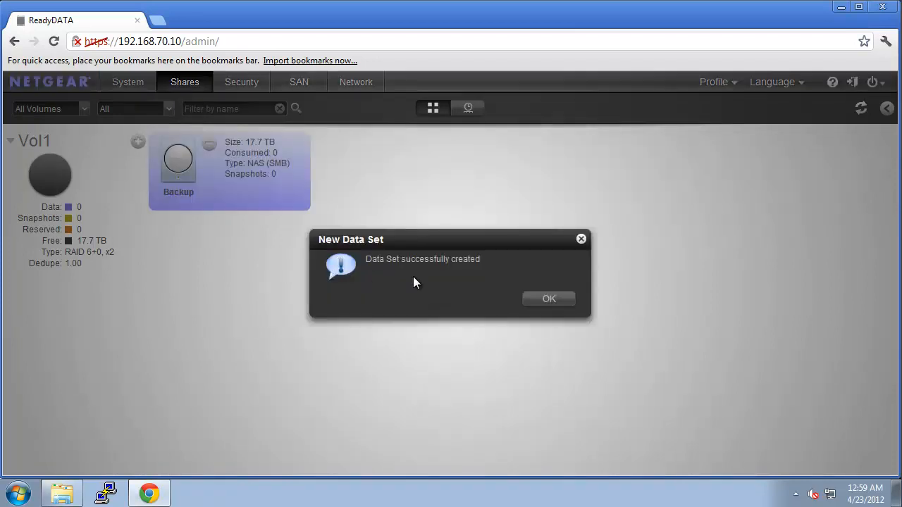
click(537, 302)
Create an SMB data set named Files on Vol1 with compression and hourly continuous protection
click(139, 145)
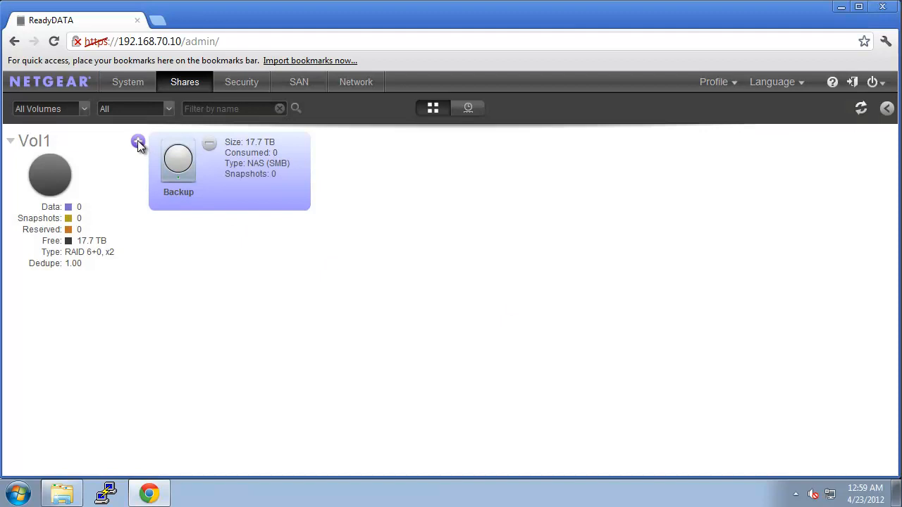
click(385, 164)
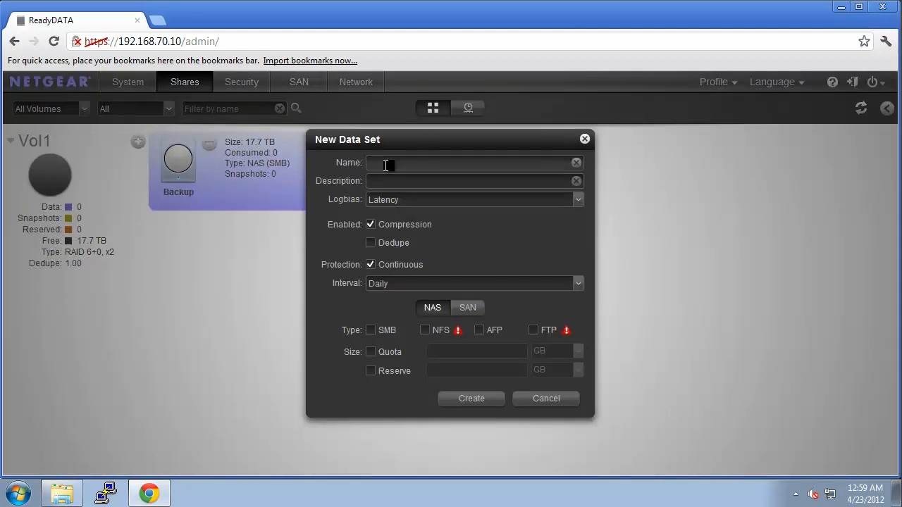
text(Files)
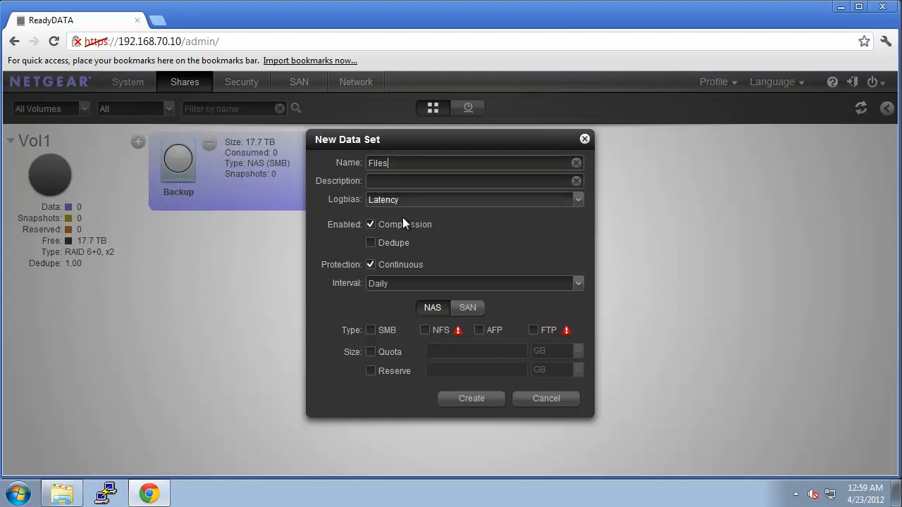
click(395, 286)
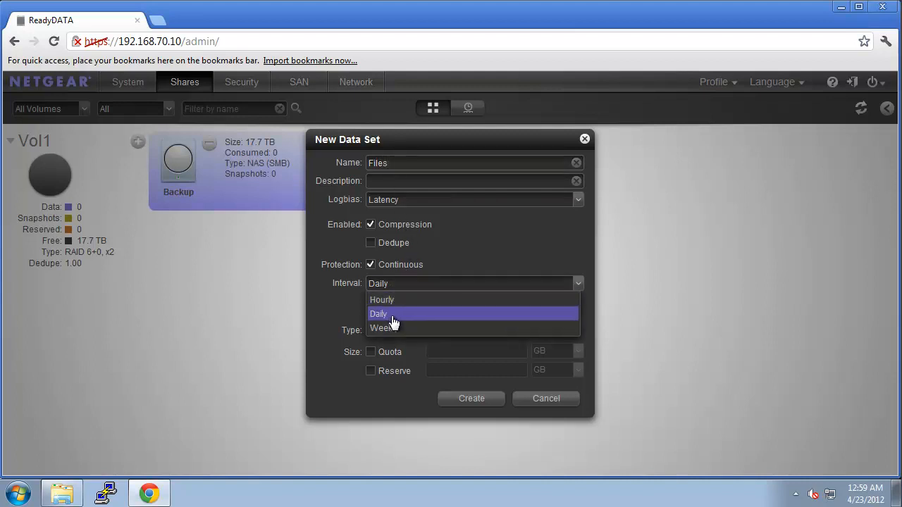
click(395, 301)
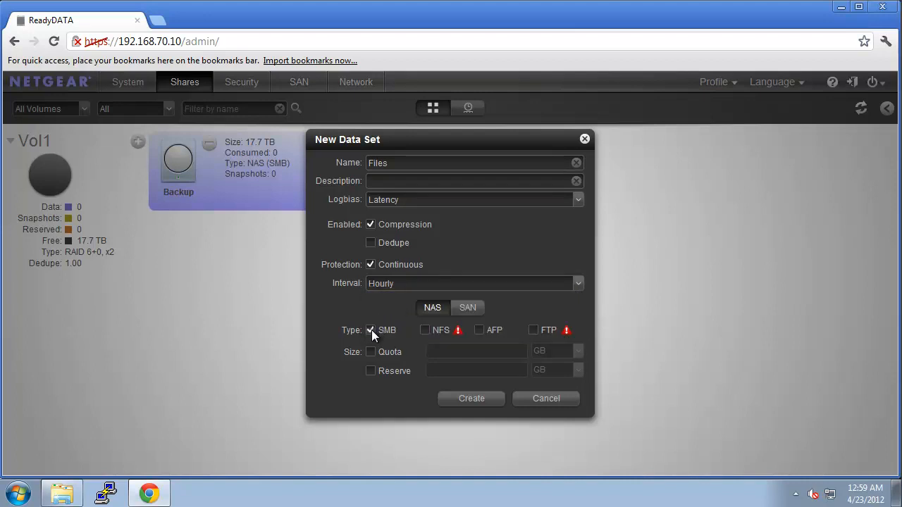
click(458, 408)
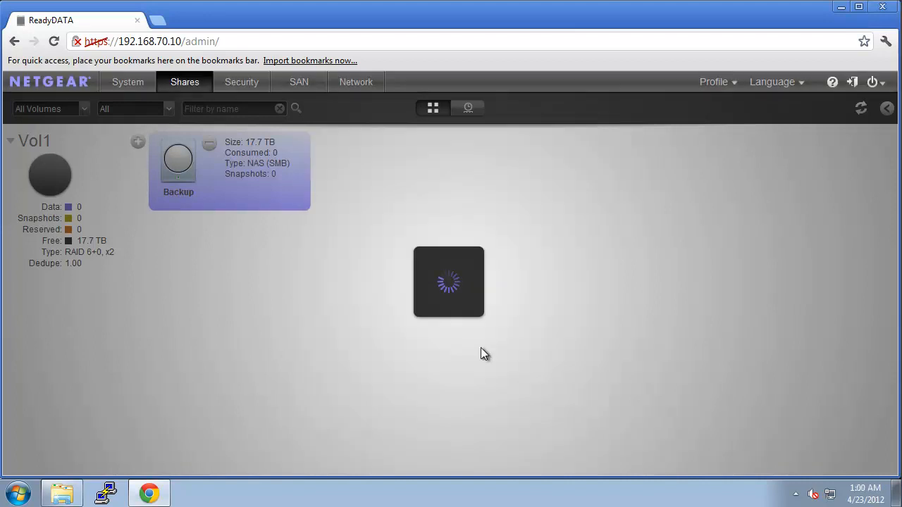
click(544, 302)
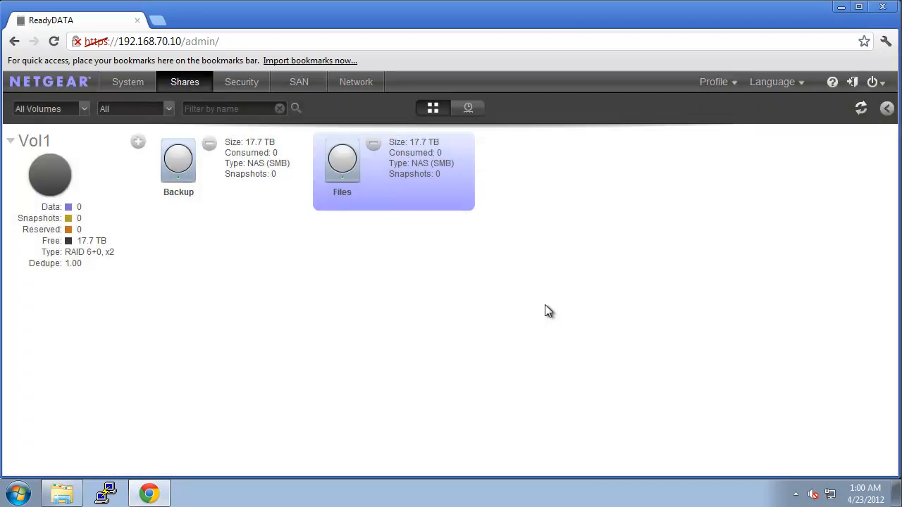
Start a new data set named VMware on Vol1 with compression off and an hourly protection interval
click(137, 143)
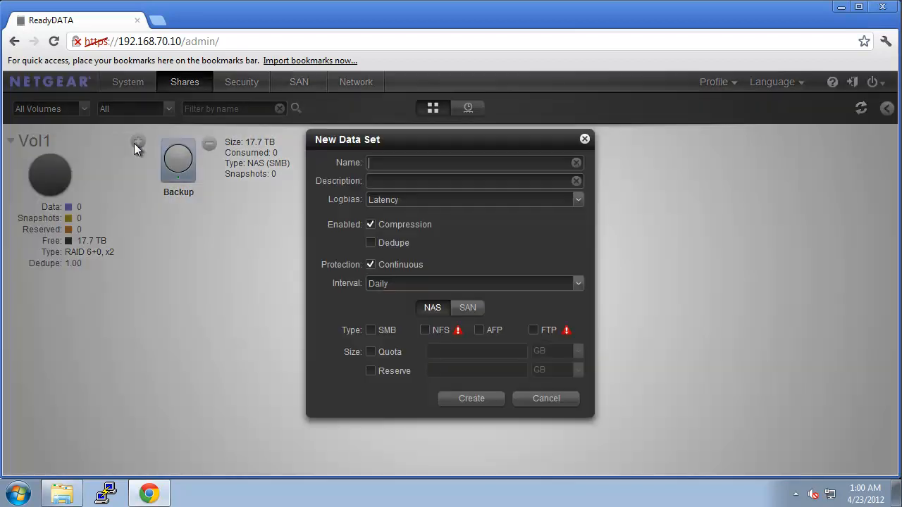
click(424, 164)
text(VMware)
click(389, 284)
click(392, 302)
Make the VMware data set a SAN type with thick provisioning and a size of 2 TB, and create it
click(469, 310)
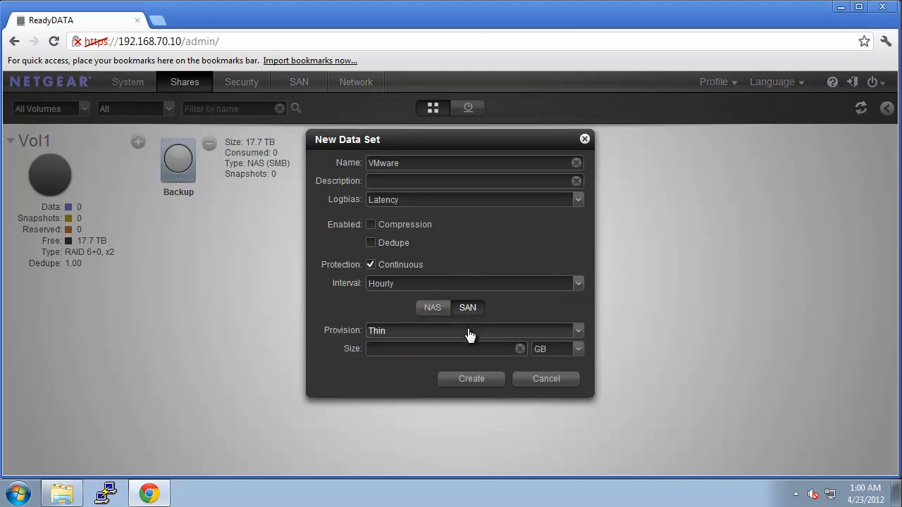
click(468, 331)
click(455, 362)
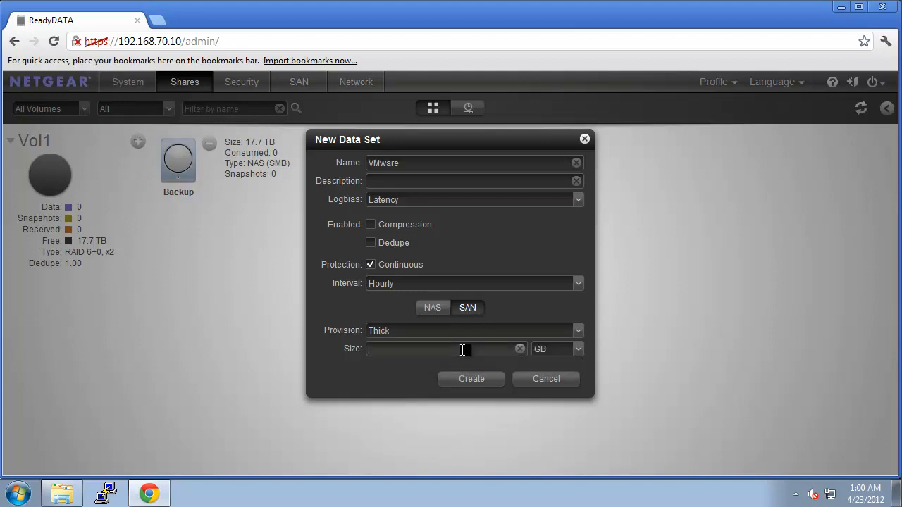
text(2)
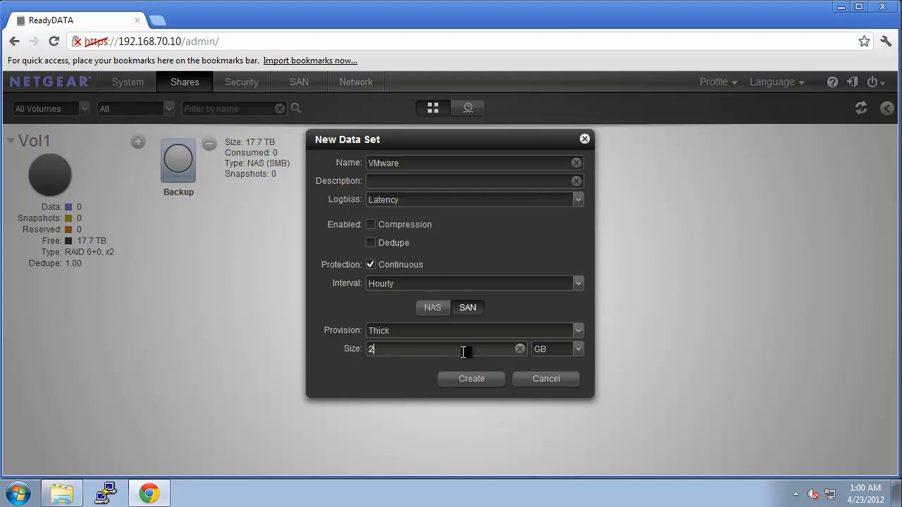
click(559, 352)
click(549, 395)
click(492, 381)
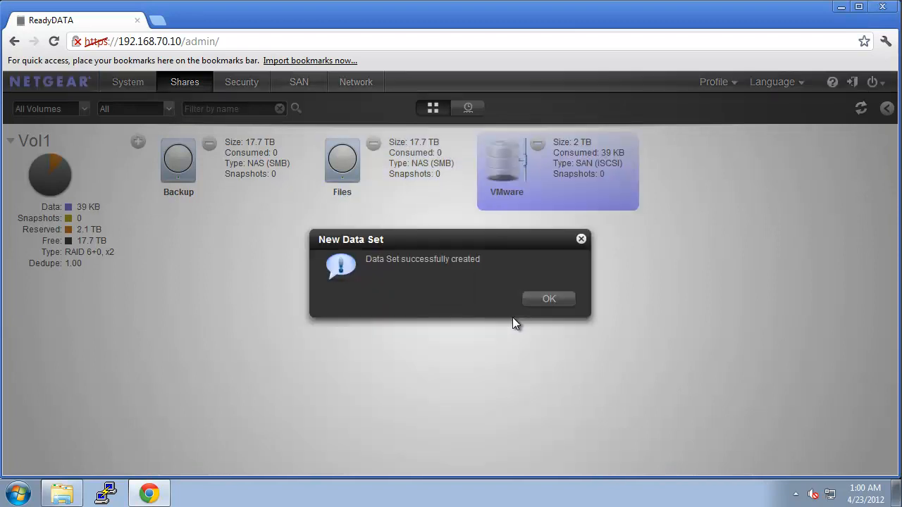
click(548, 300)
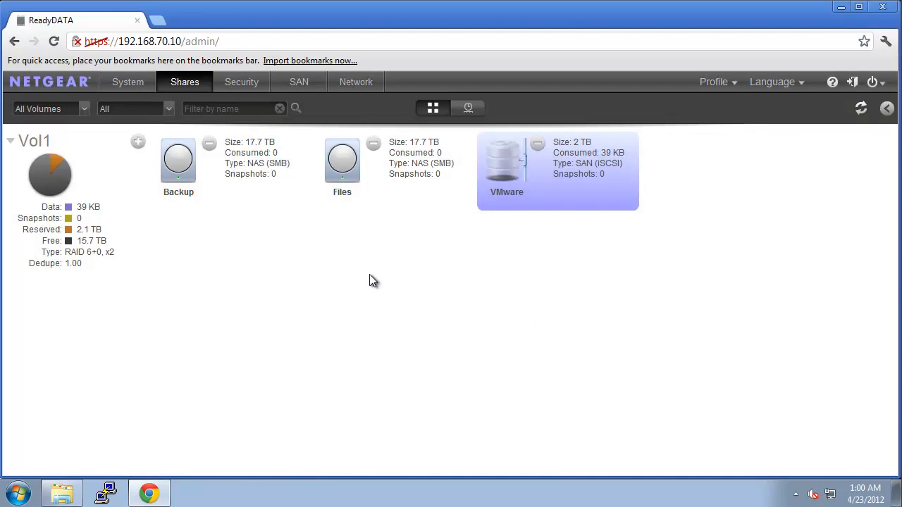
Start a new data set named AppData on Vol1 with compression off and an hourly protection interval
click(138, 142)
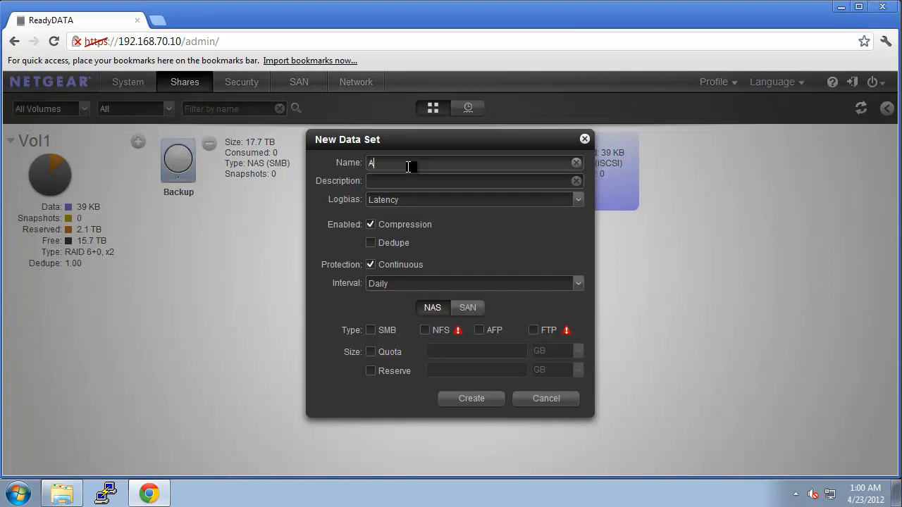
text(AppData)
click(368, 224)
click(387, 284)
click(392, 300)
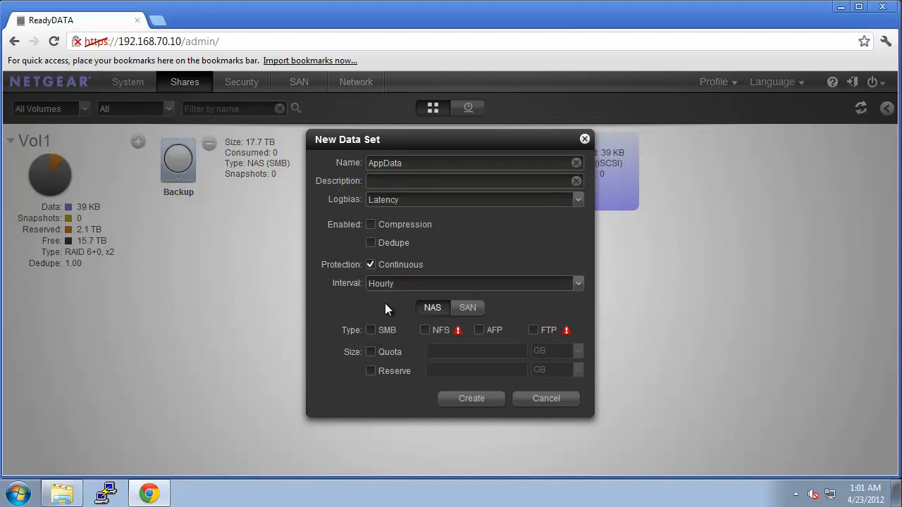
Make the AppData data set a SAN type with thin provisioning and a size of 1 TB, and create it
click(471, 310)
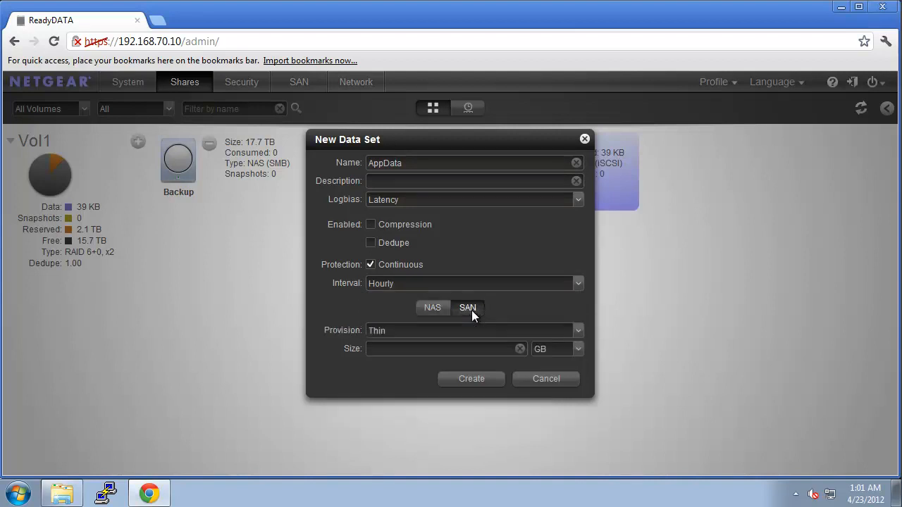
click(537, 353)
click(540, 393)
click(488, 351)
text(1)
click(476, 382)
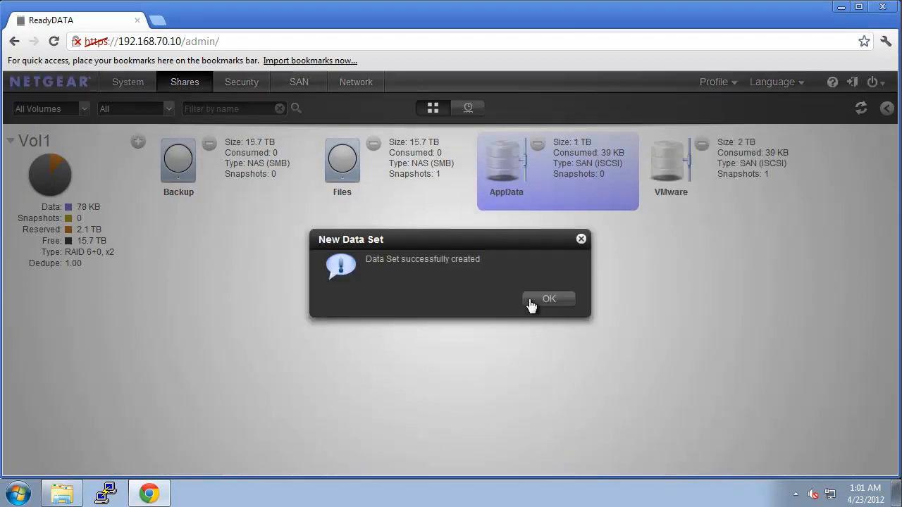
click(535, 300)
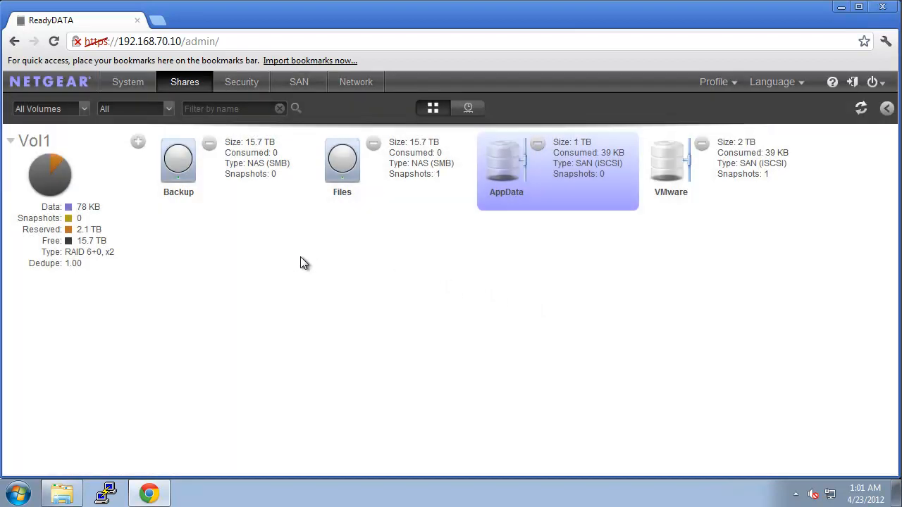
Create a user account in the users primary group, entering the user's name and the account password twice
click(241, 83)
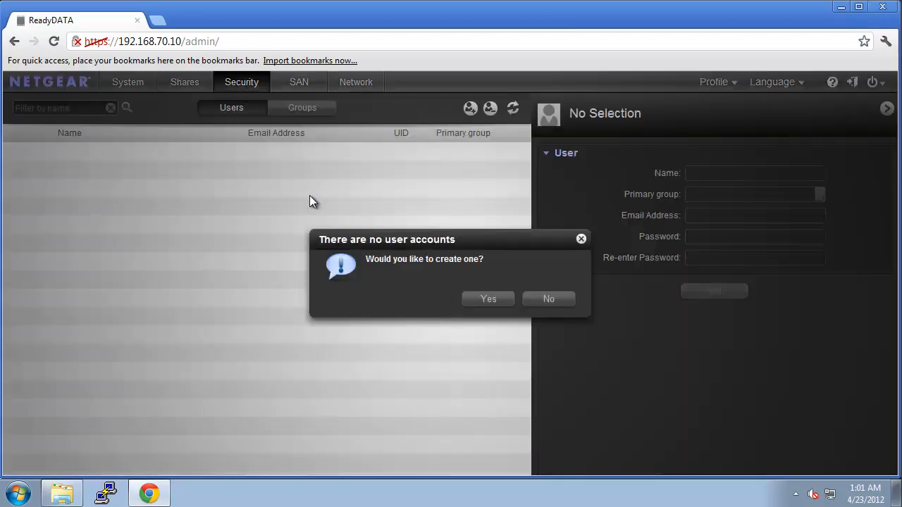
click(491, 302)
click(478, 220)
text(peter)
key(Tab)
key(Tab)
key(Tab)
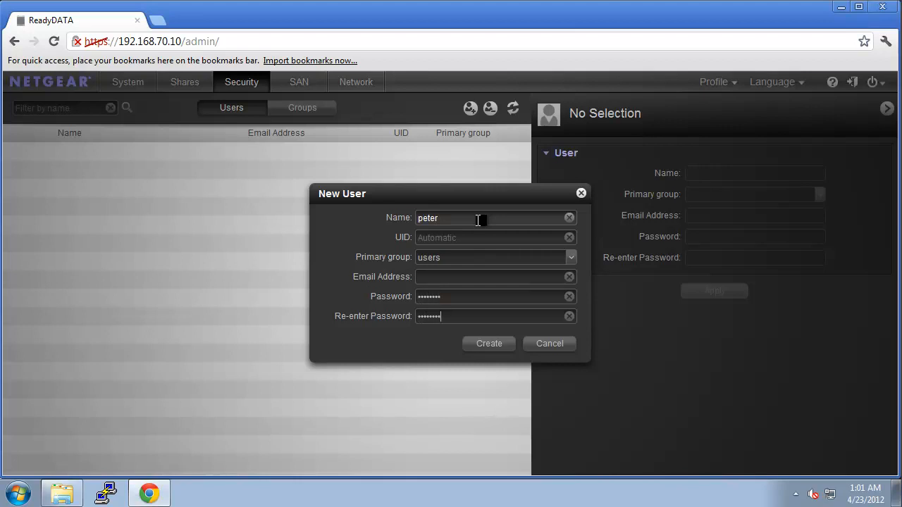
click(496, 347)
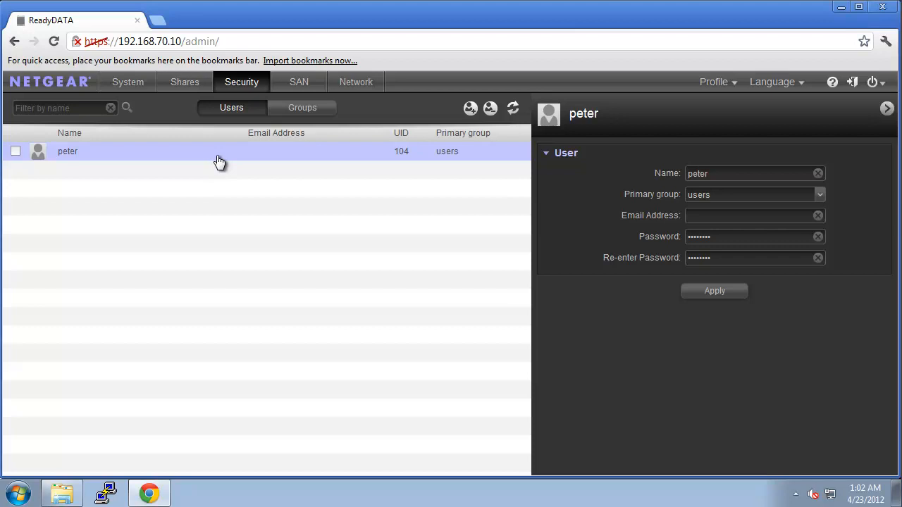
Give Everyone read/write access over SMB in the network access settings of the Files data set
click(186, 83)
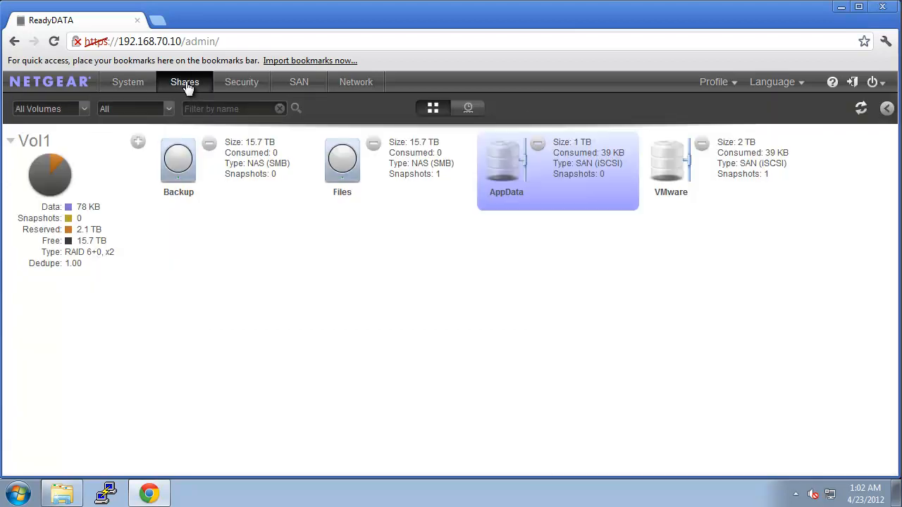
click(342, 175)
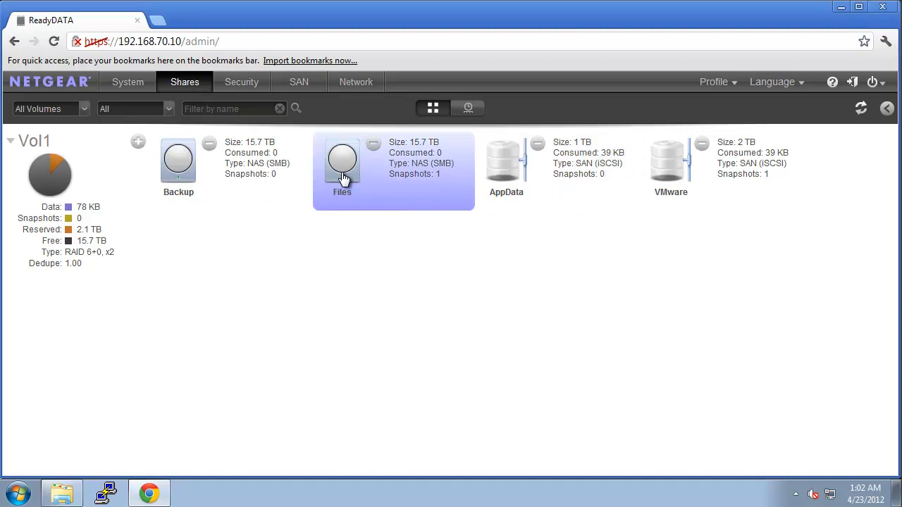
click(886, 110)
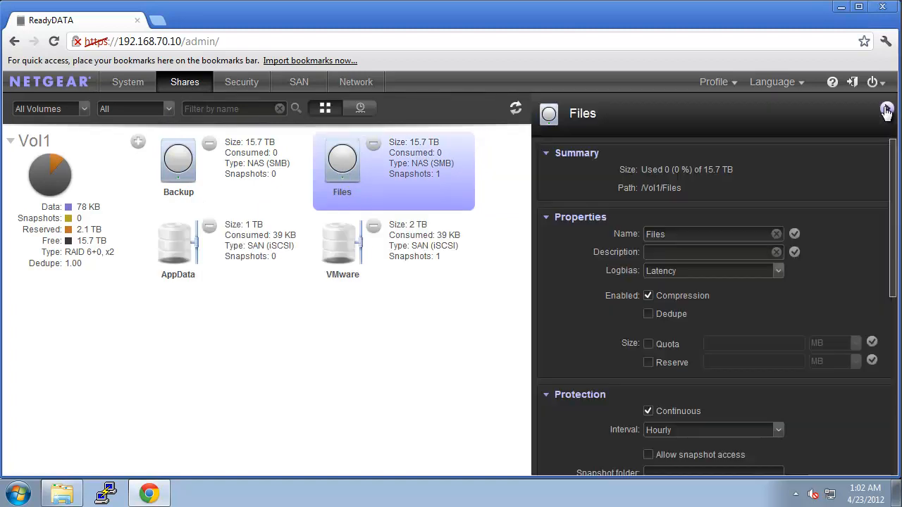
drag(892, 175, 890, 368)
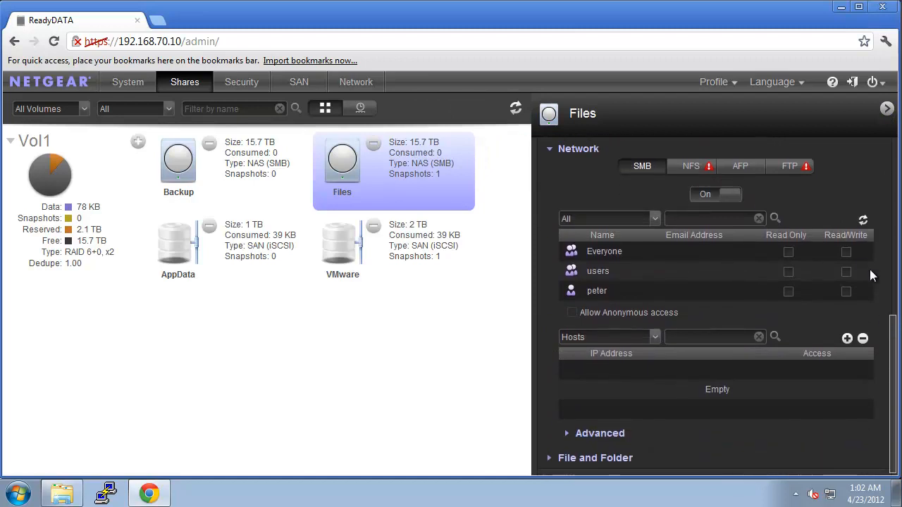
click(846, 252)
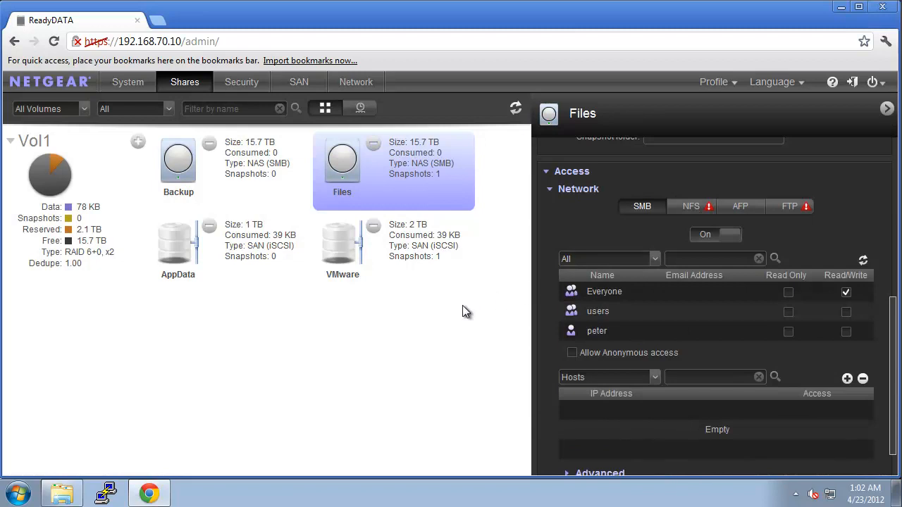
Connect to \\192.168.70.10 in Windows Explorer and open its Files share
click(19, 493)
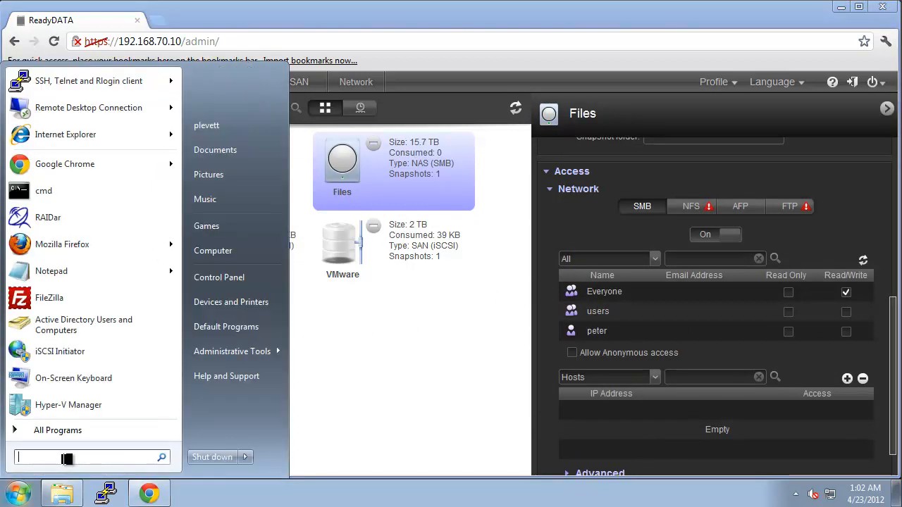
text(\\192.168.70)
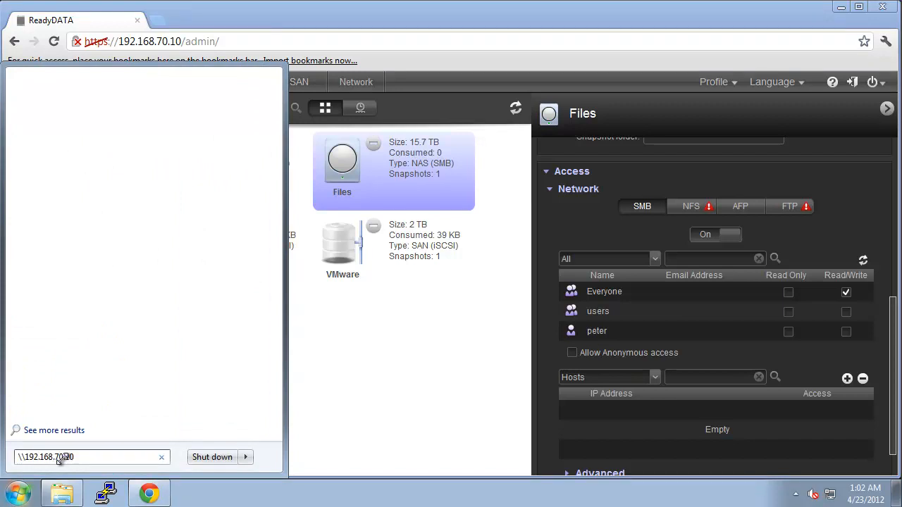
text(.10)
key(Return)
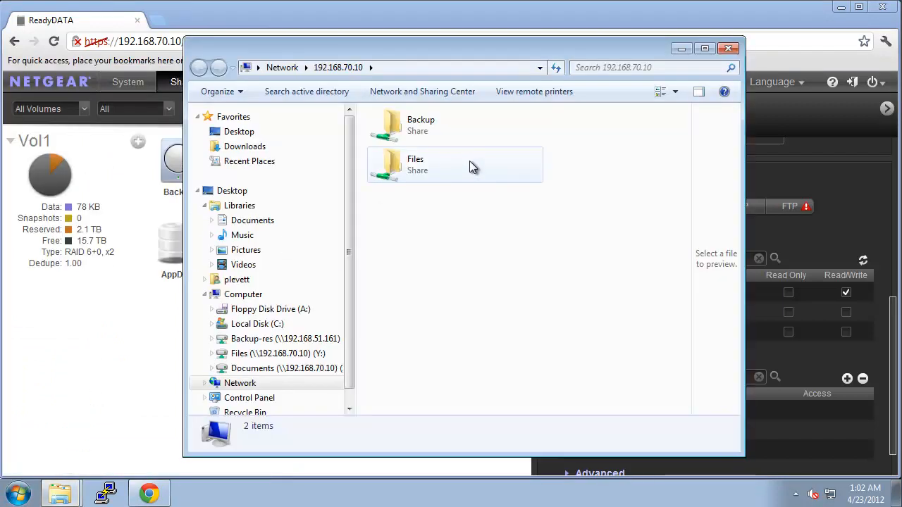
double_click(443, 168)
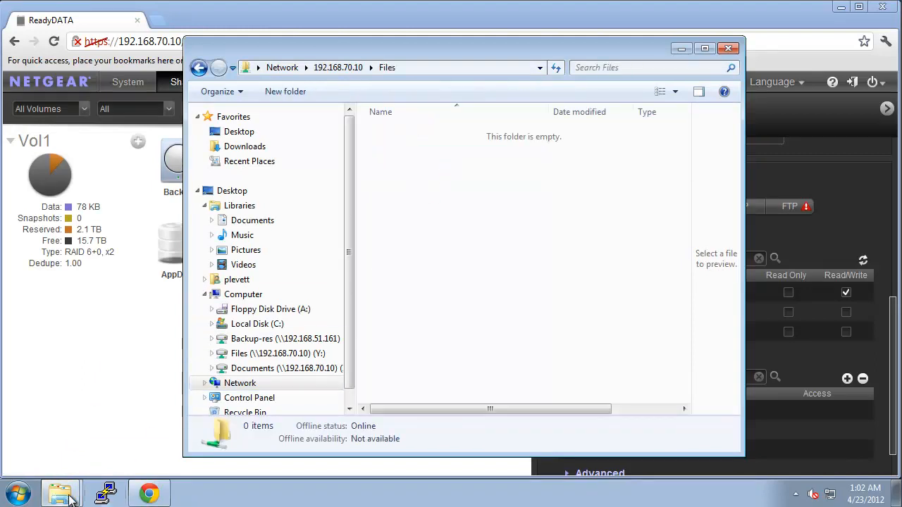
Copy all items from the files folder in the Documents library into the Files network share
mouse_move(67, 493)
click(63, 437)
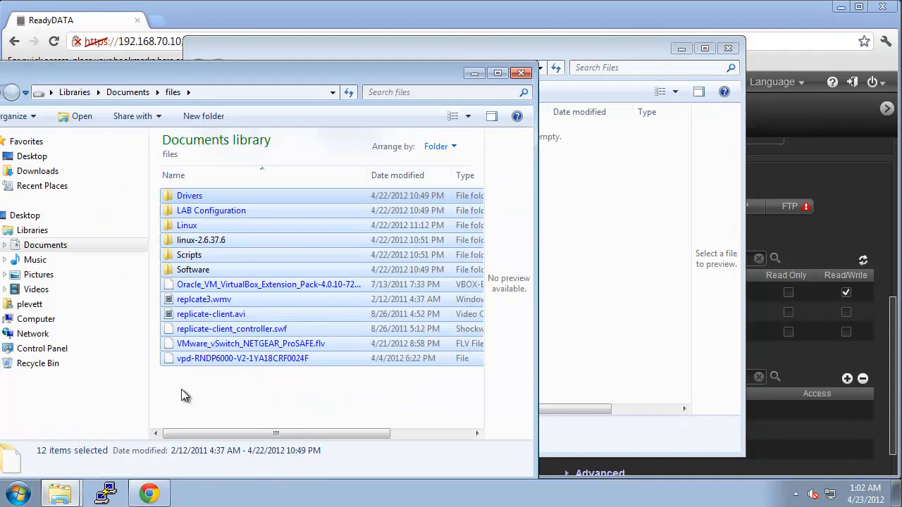
click(337, 412)
drag(332, 400, 202, 199)
right_click(200, 200)
click(269, 379)
click(558, 273)
right_click(469, 164)
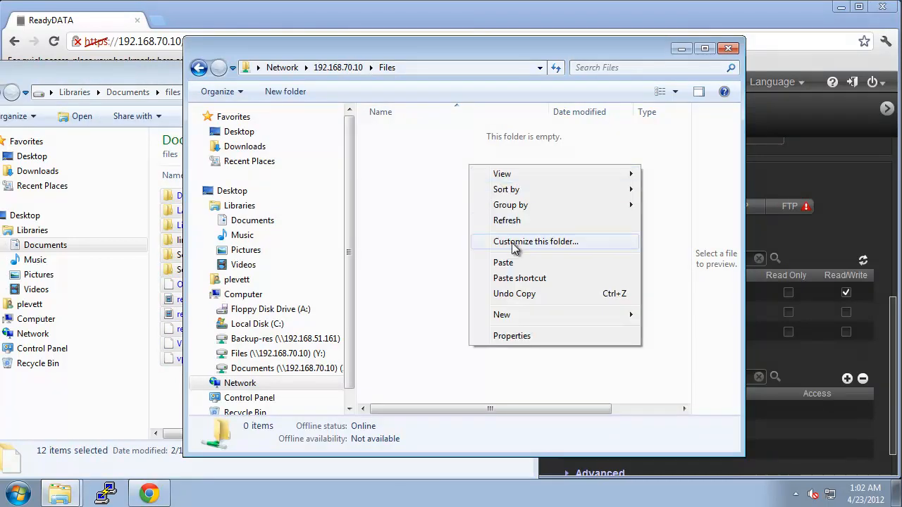
click(514, 261)
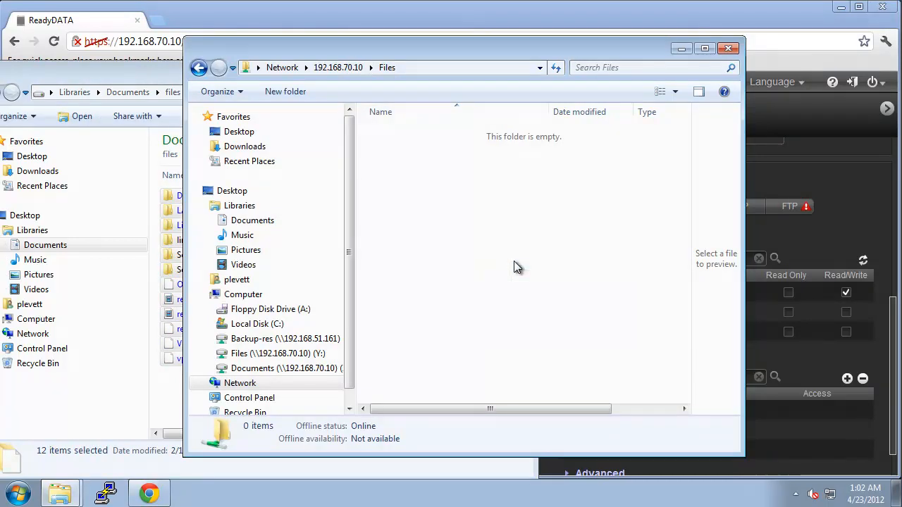
drag(377, 189, 105, 148)
Create a text document named important_file.txt in the Files share, containing the word "important", and save it
right_click(468, 257)
mouse_move(493, 408)
click(620, 378)
text(important_file)
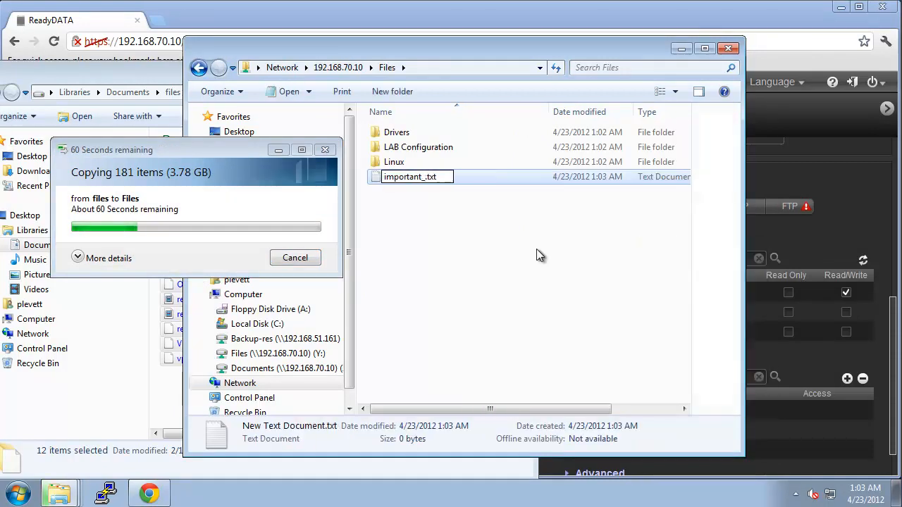
key(Return)
key(Return)
text(important)
key(ctrl+s)
click(808, 147)
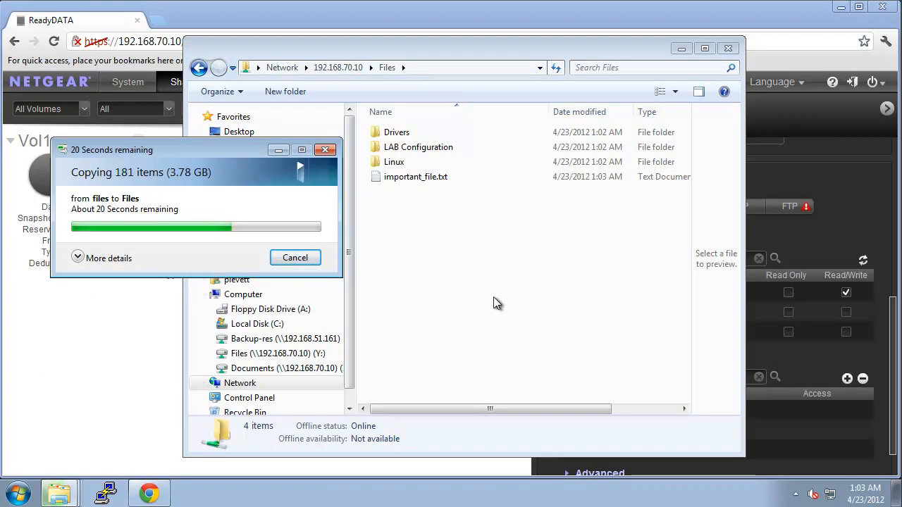
Switch back to ReadyDATA and take a snapshot of the Files data set named Manual_snap
click(133, 365)
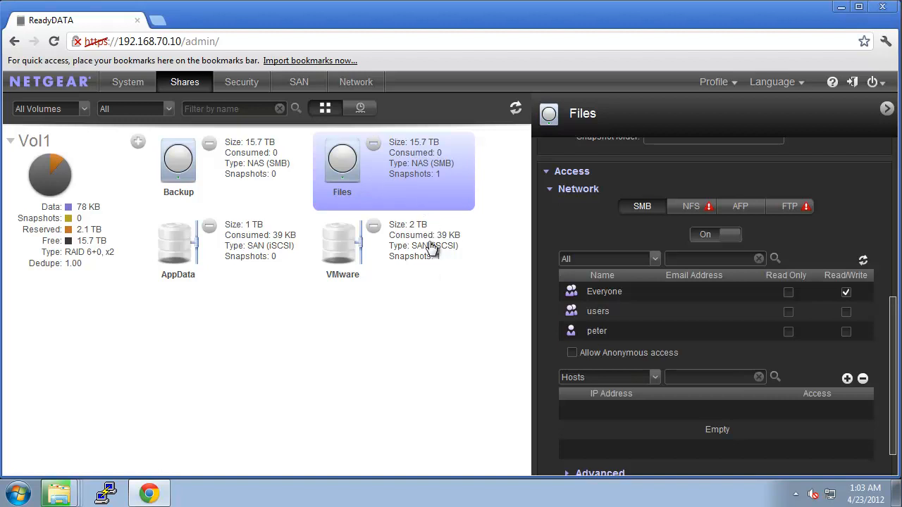
right_click(439, 174)
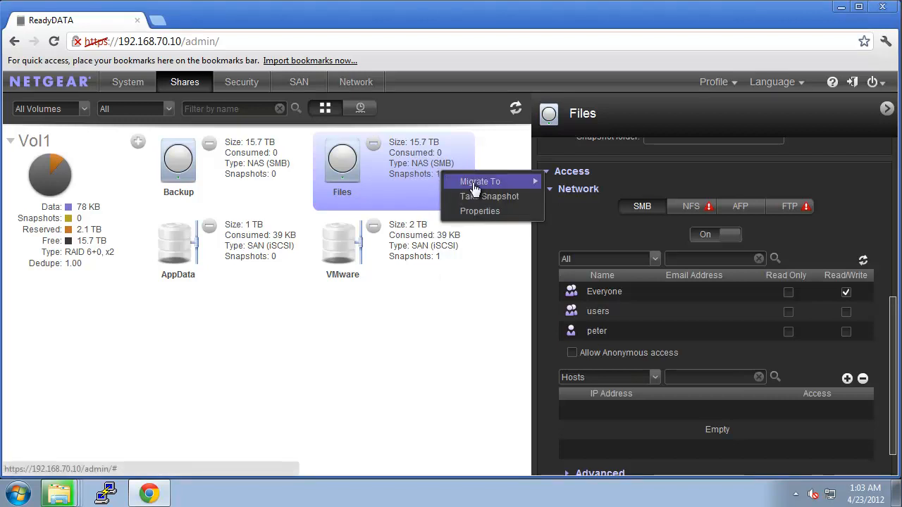
click(486, 196)
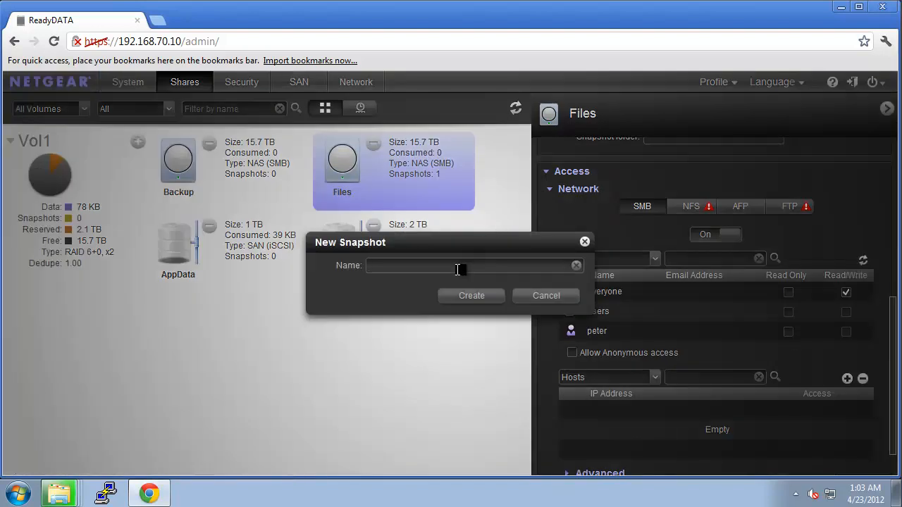
text(snap)
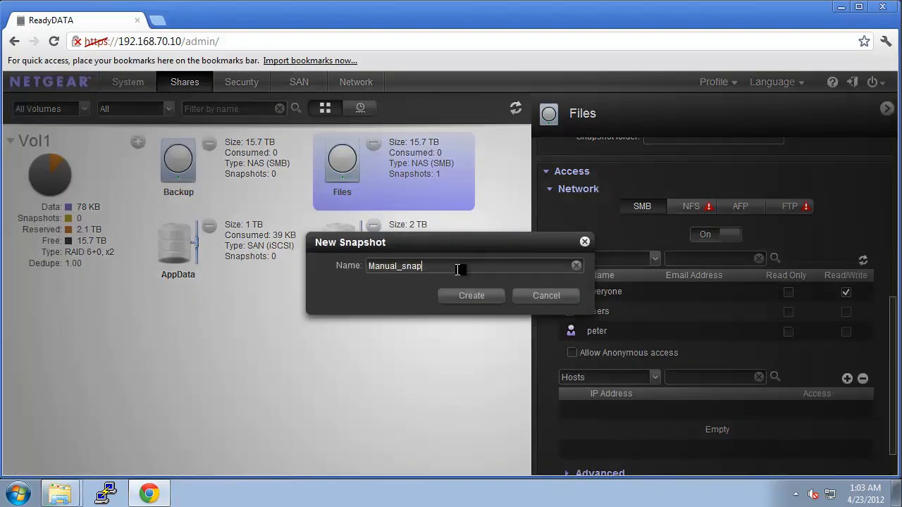
click(479, 292)
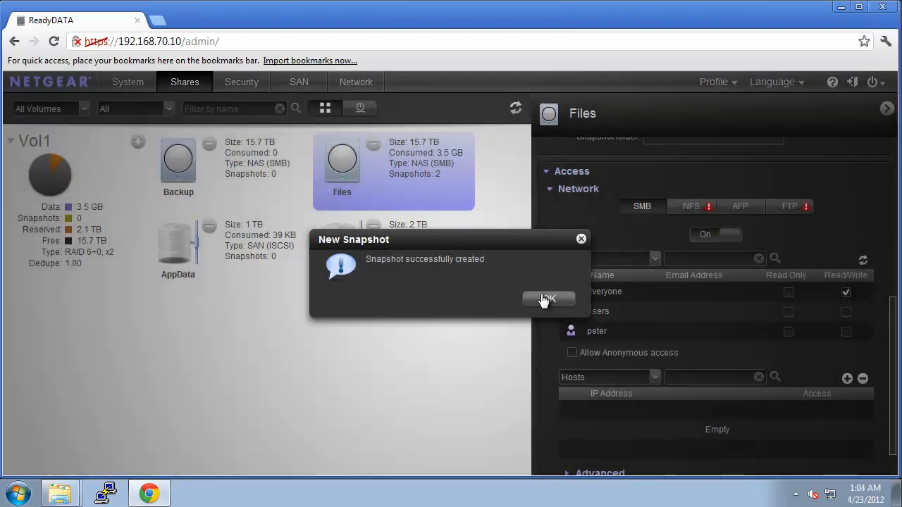
click(546, 299)
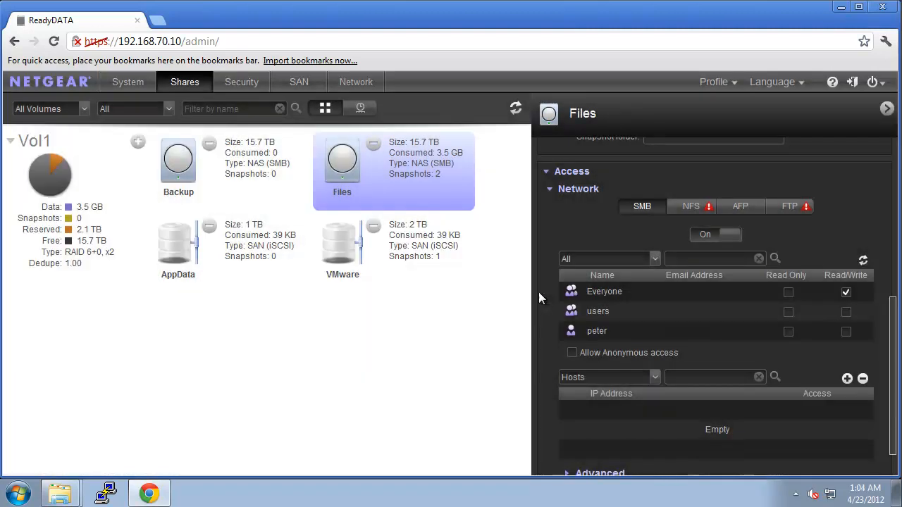
Permanently delete all items from the Files network share in Windows Explorer
mouse_move(76, 478)
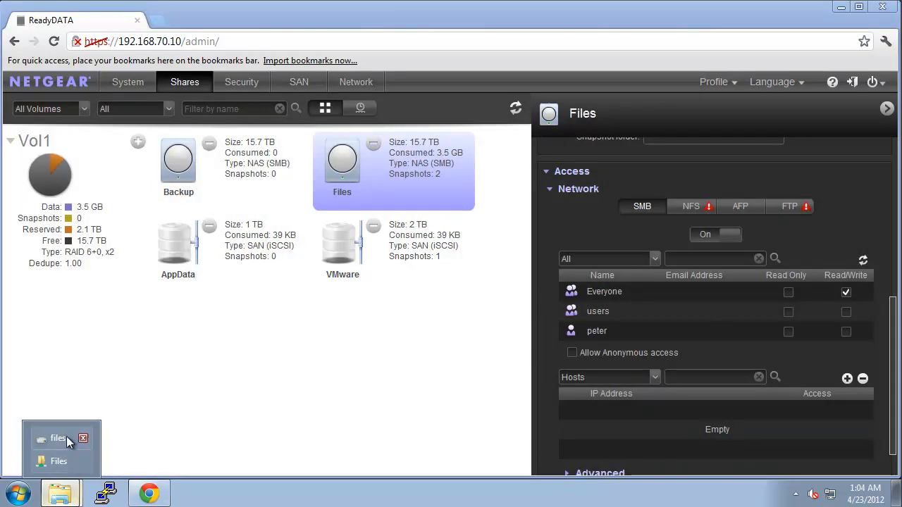
click(66, 456)
click(491, 360)
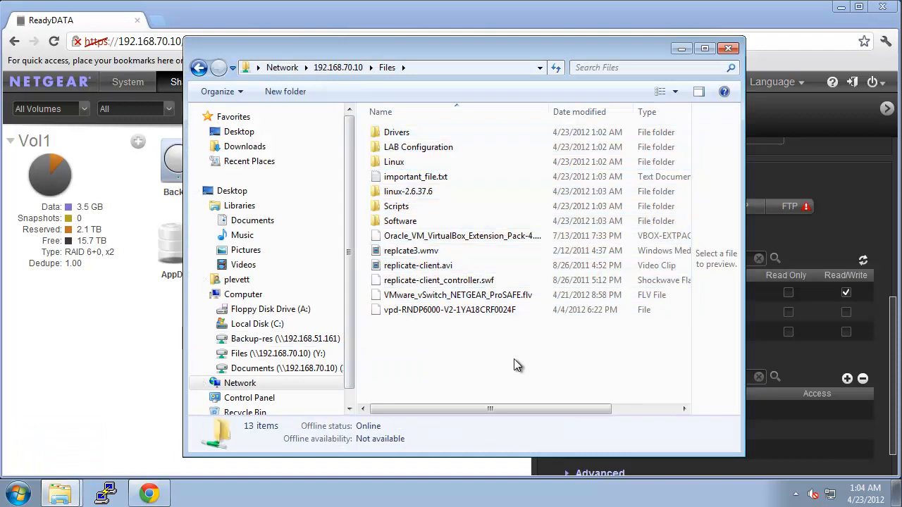
drag(545, 367, 374, 125)
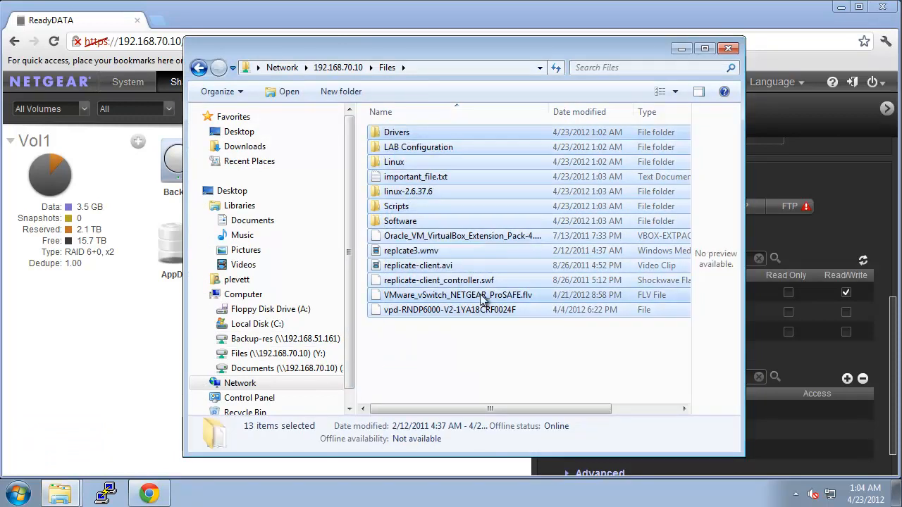
key(Delete)
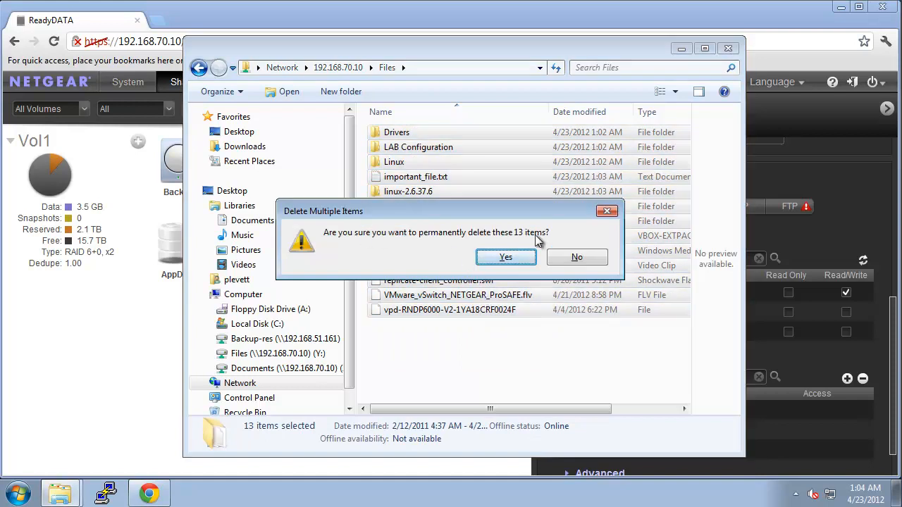
click(506, 257)
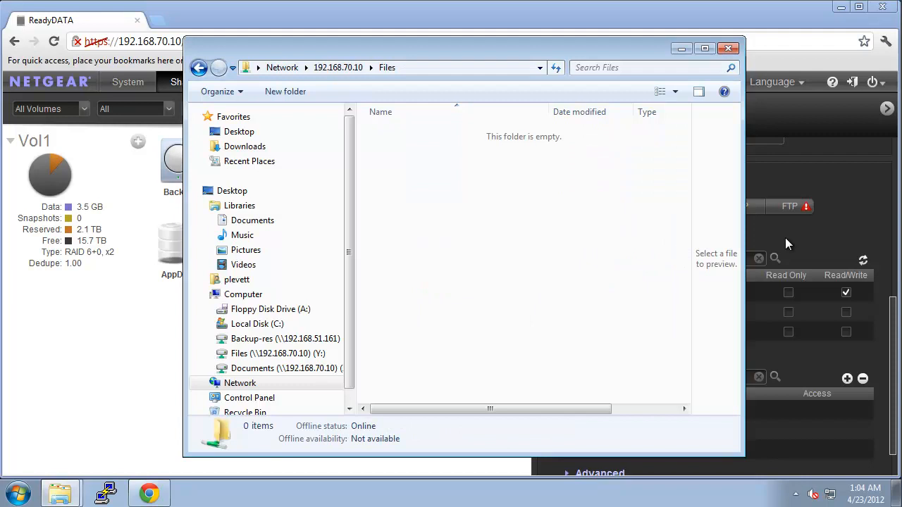
Return to ReadyDATA and allow snapshot access in the protection settings of the Files data set
key(alt+F4)
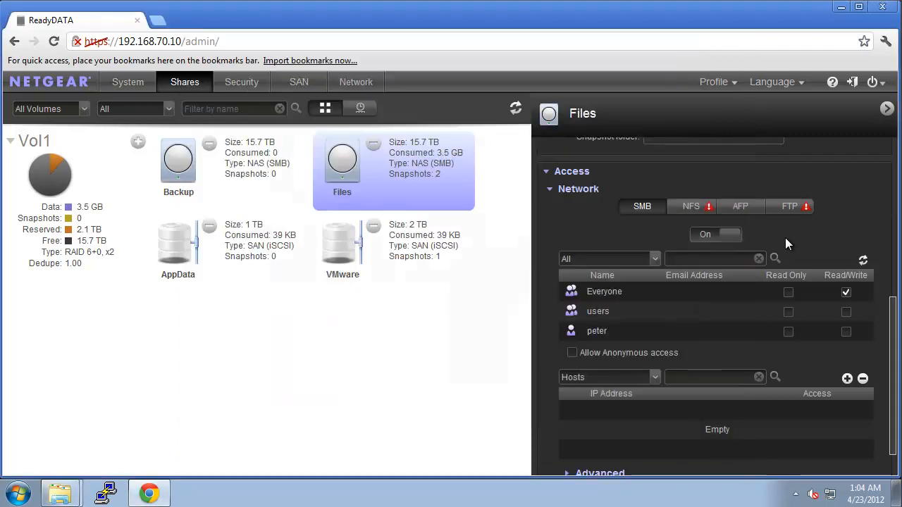
drag(896, 371, 849, 295)
click(648, 252)
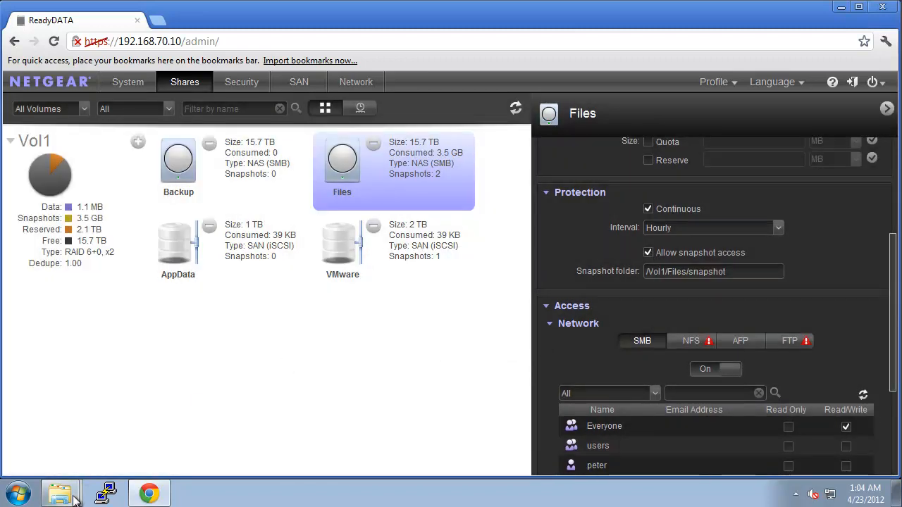
Refresh the Files share in Windows Explorer, then view important_file.txt in the m_Manual_snap folder under snapshot
mouse_move(69, 492)
click(59, 462)
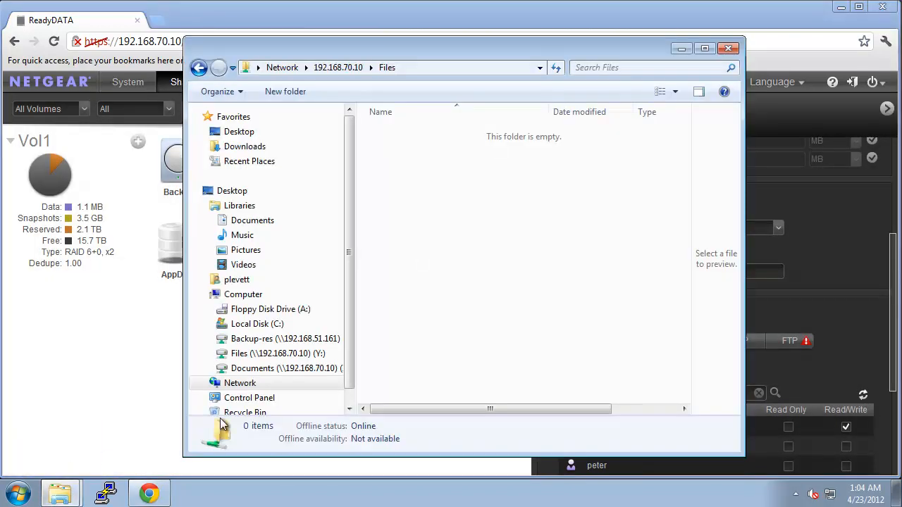
right_click(422, 178)
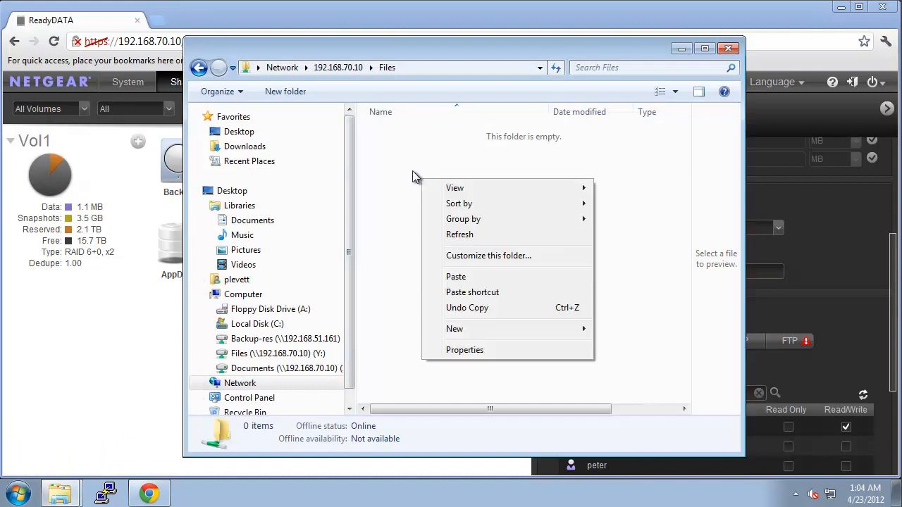
click(545, 238)
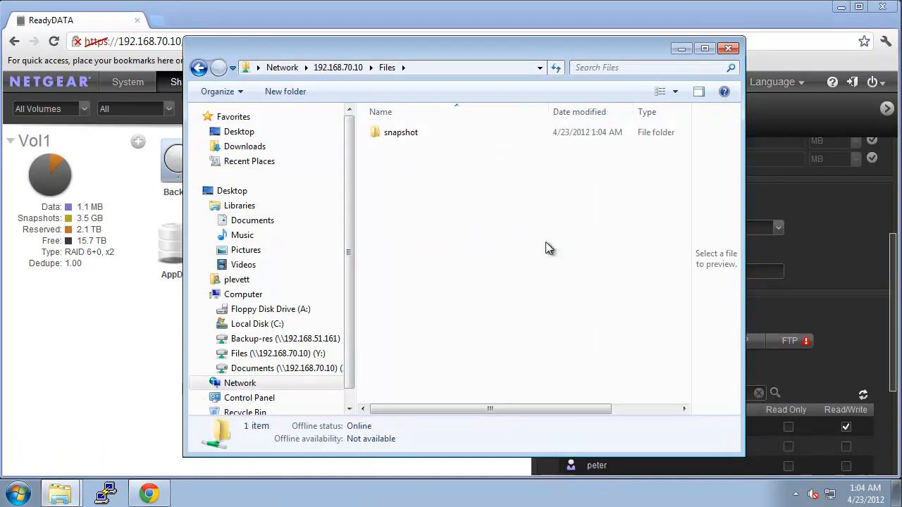
double_click(400, 133)
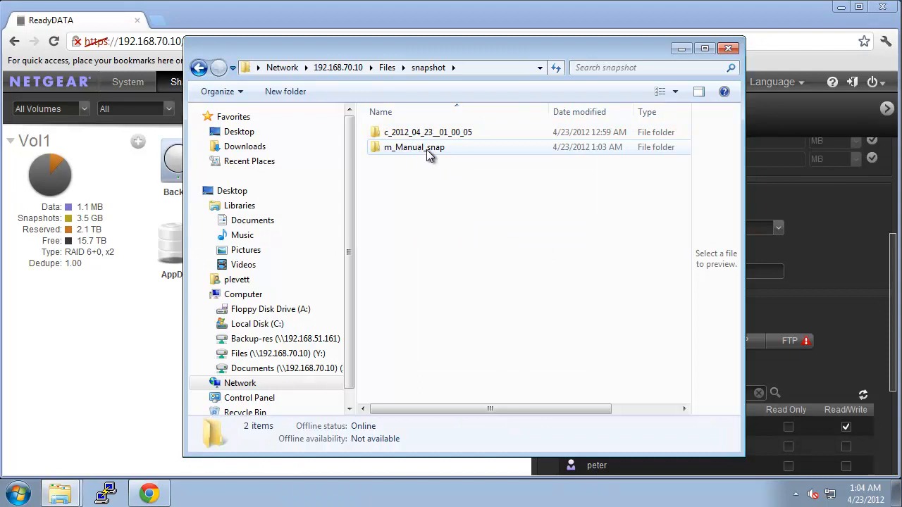
double_click(427, 150)
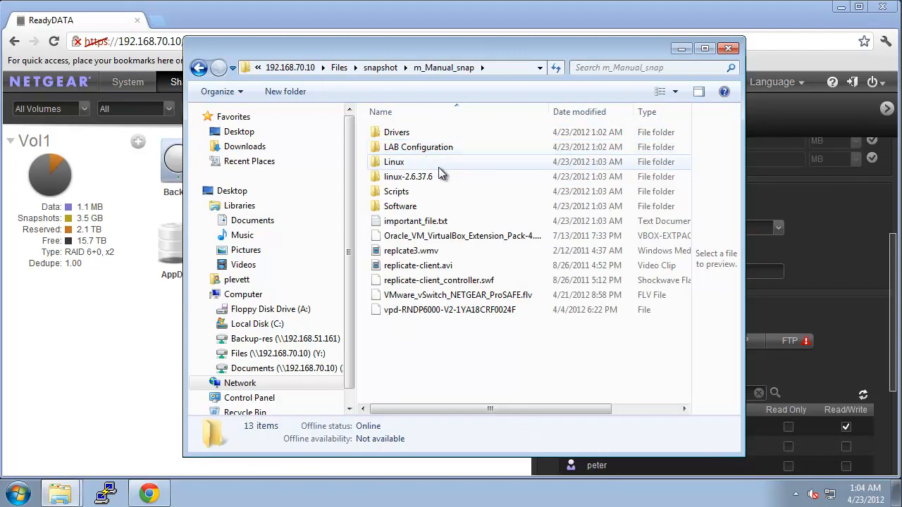
double_click(454, 223)
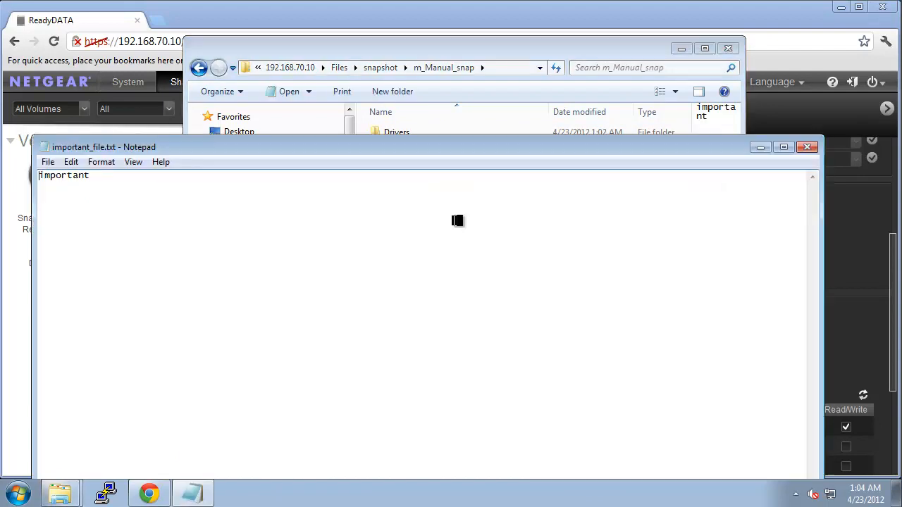
click(807, 146)
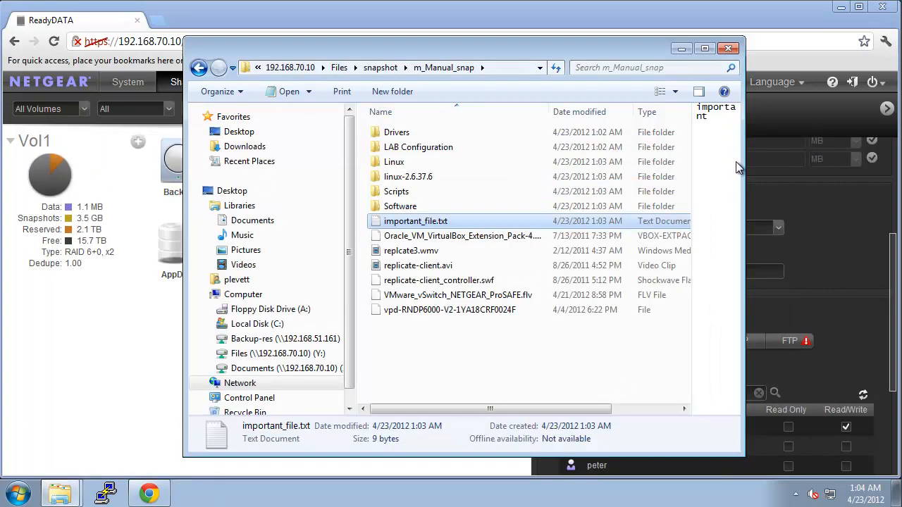
Restore important_file.txt by copying it from the m_Manual_snap folder into the Files share, then close Windows Explorer and collapse the Files details in ReadyDATA
right_click(517, 225)
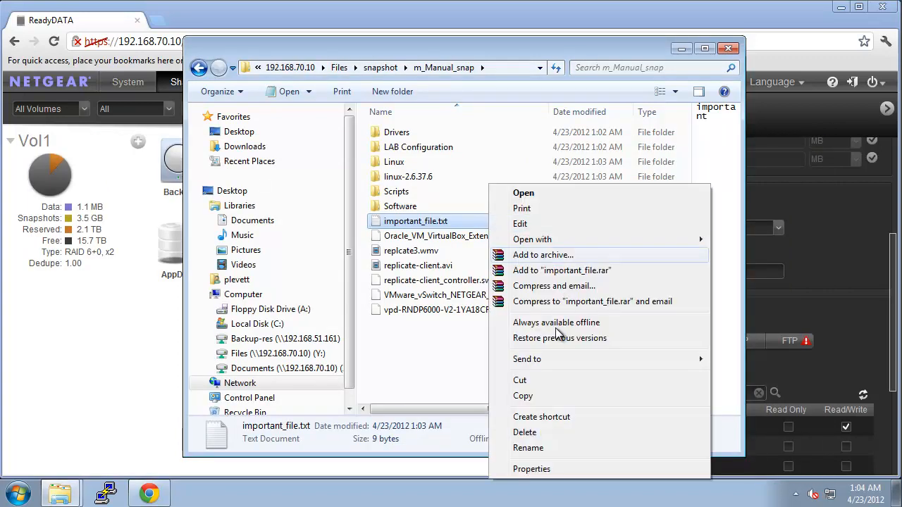
click(555, 396)
click(339, 67)
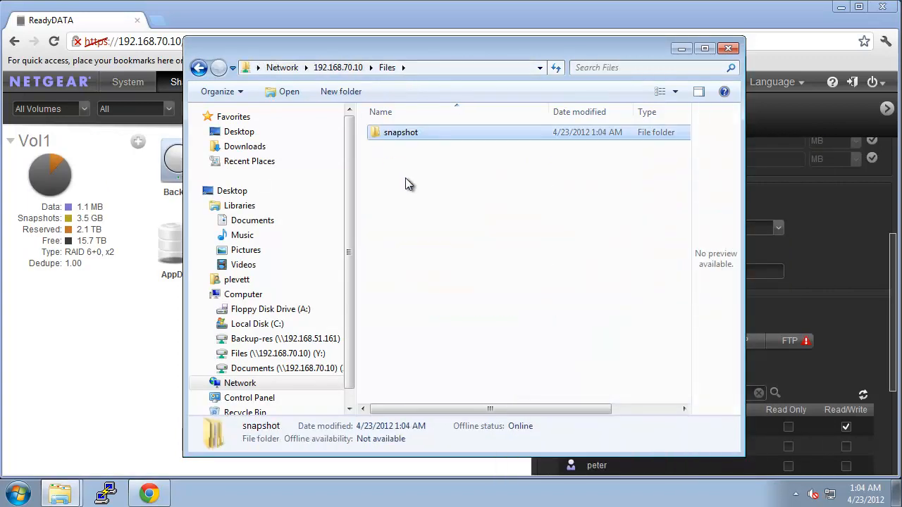
right_click(406, 180)
click(443, 276)
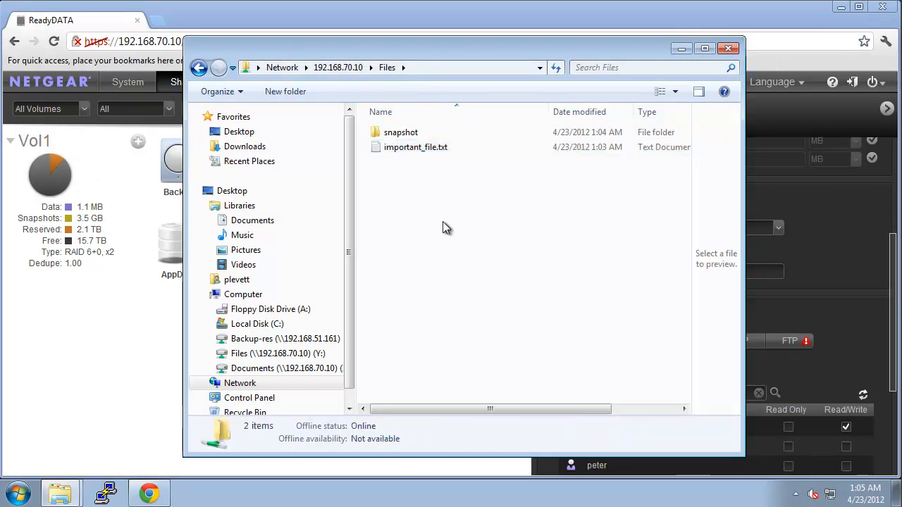
click(729, 49)
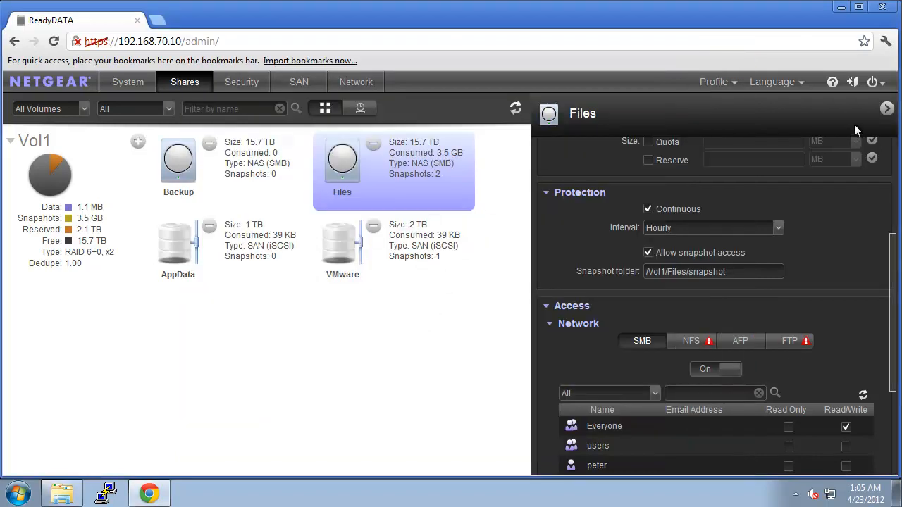
click(886, 110)
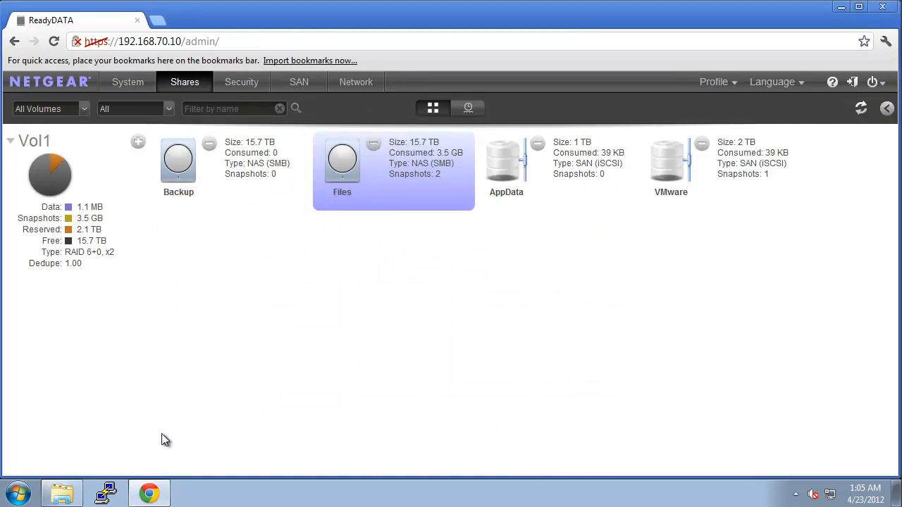
Open iSCSI Initiator and copy the initiator name from its configuration settings
click(19, 493)
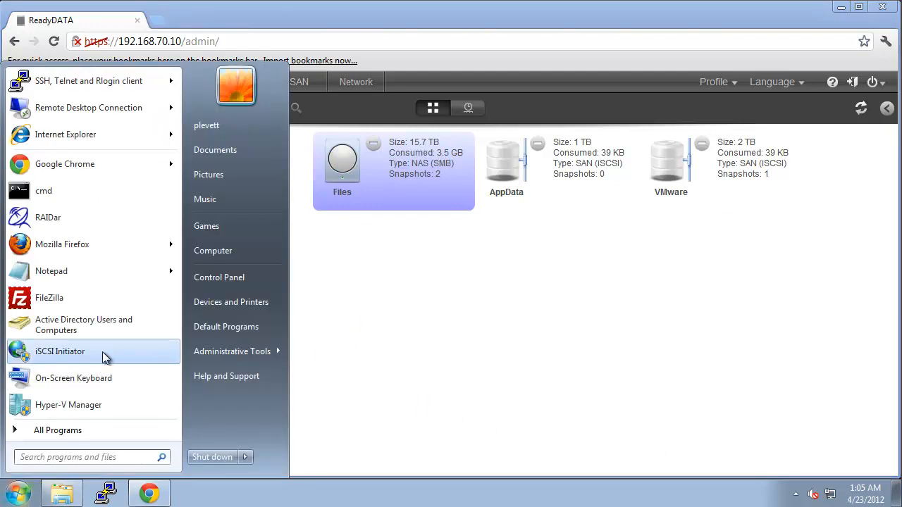
click(80, 352)
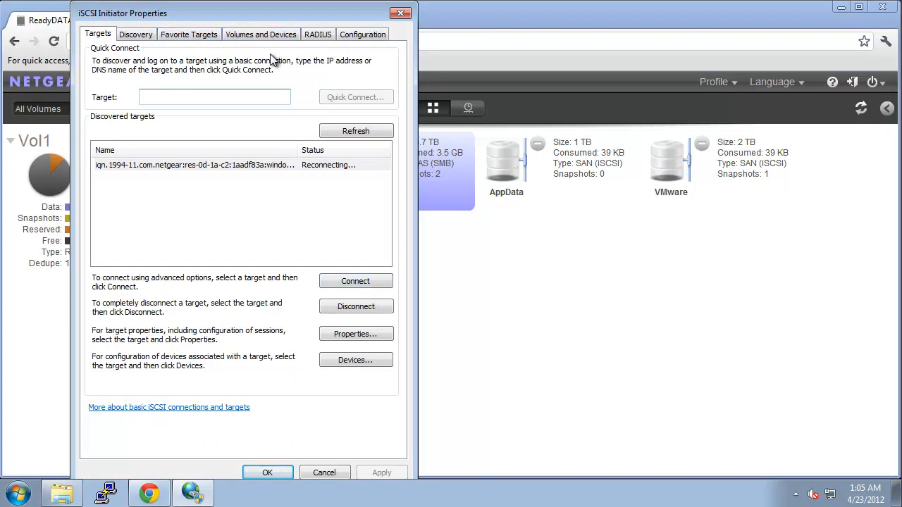
click(363, 34)
drag(291, 166, 91, 168)
right_click(127, 168)
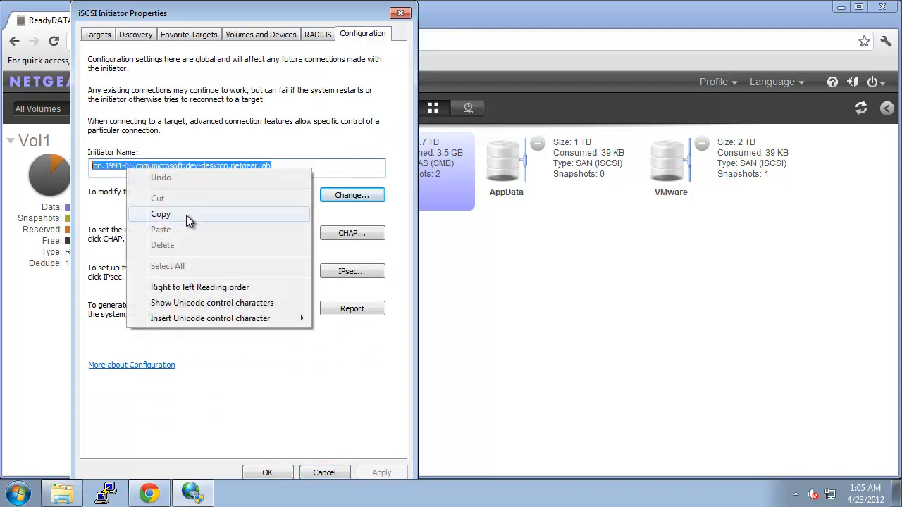
click(186, 215)
click(303, 165)
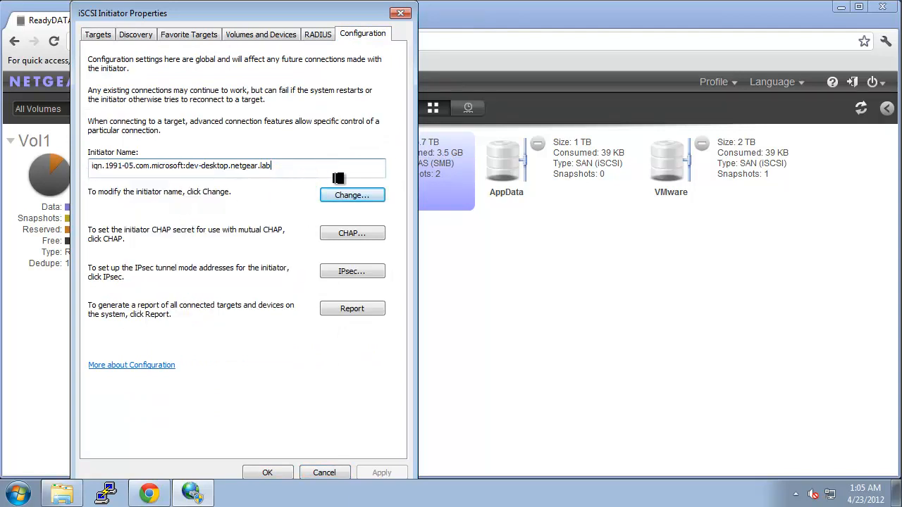
Switch back to ReadyDATA and create a new LUN group named WindowsServers in the SAN section
click(519, 292)
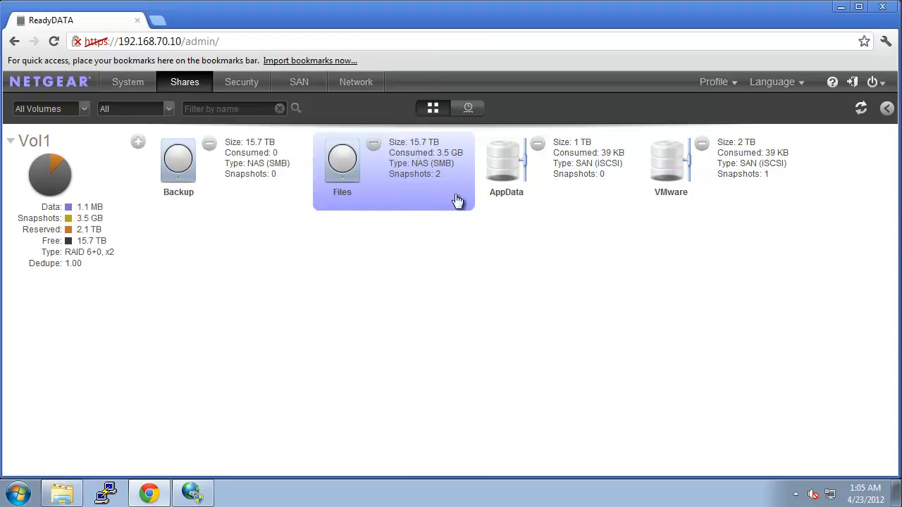
click(301, 84)
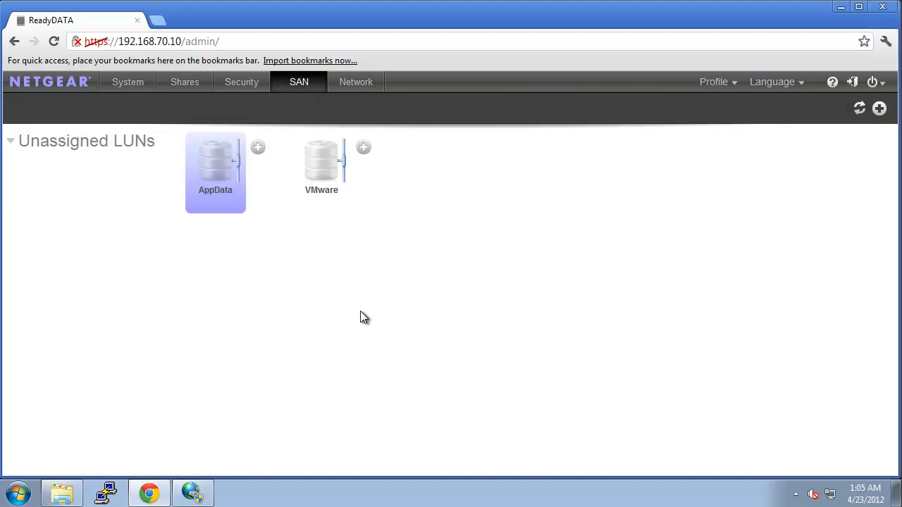
click(879, 110)
drag(396, 258, 323, 255)
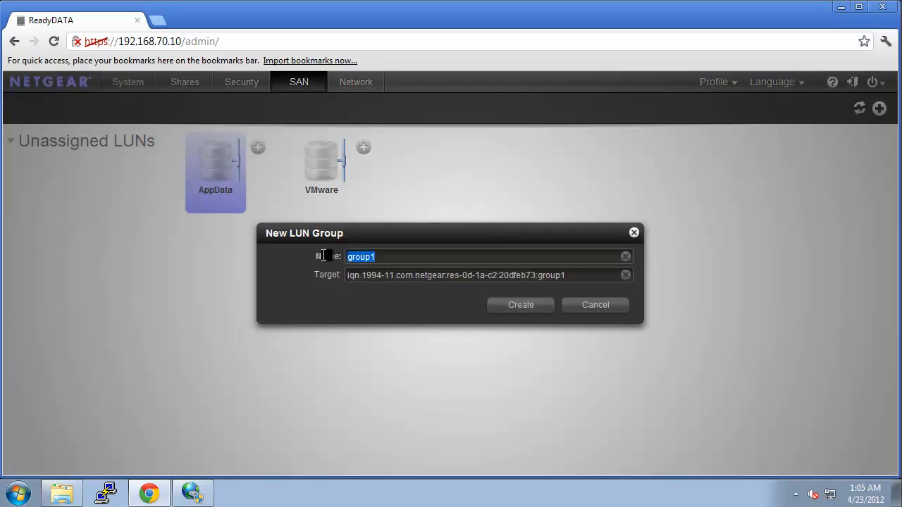
text(WindowsServers)
click(524, 310)
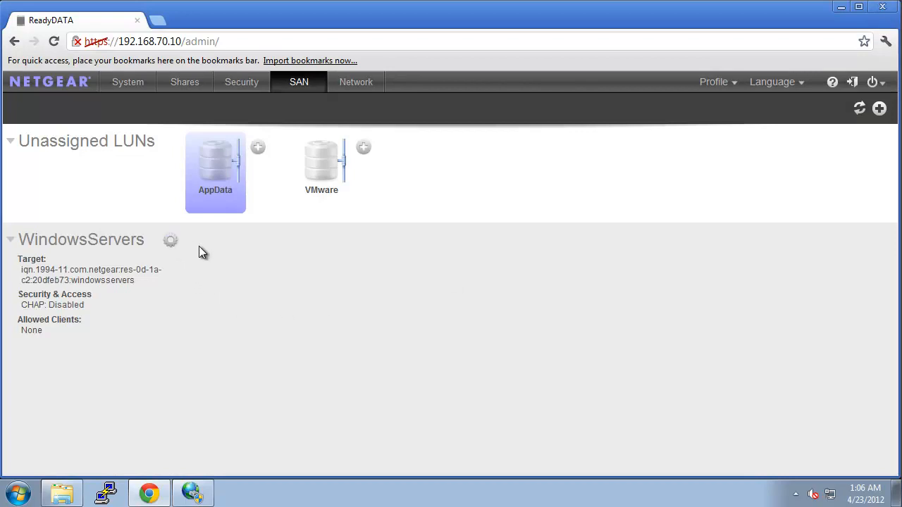
Add the copied initiator name iqn.1991-05.com.microsoft:dev-desktop.netgear.lab to the selected allowed clients of the WindowsServers LUN group
click(171, 244)
click(200, 279)
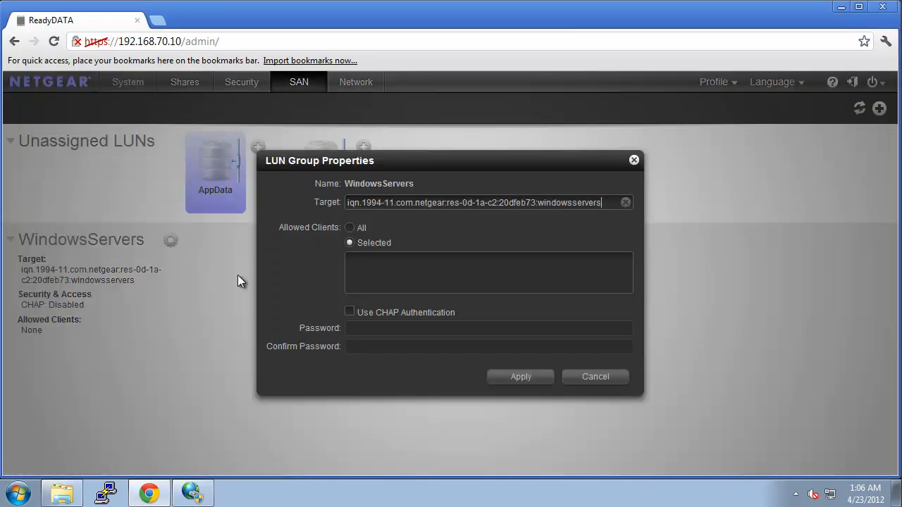
right_click(412, 269)
click(459, 344)
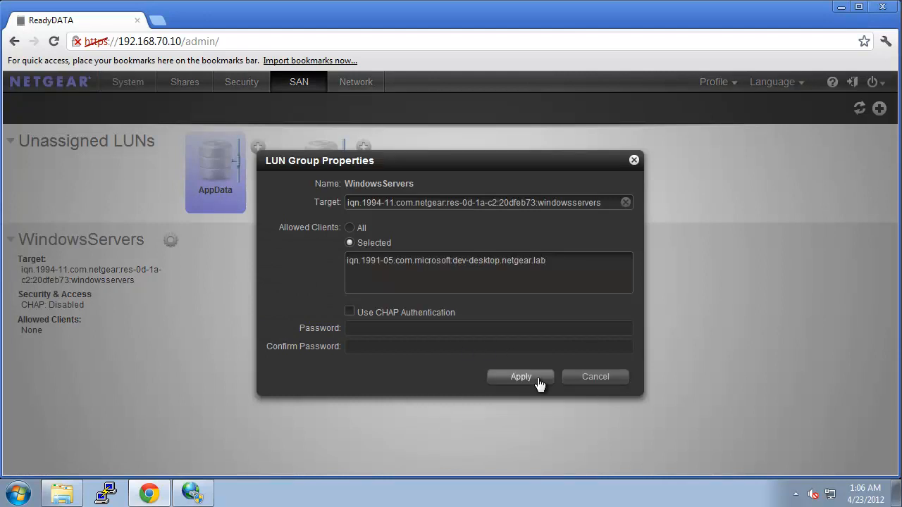
click(539, 380)
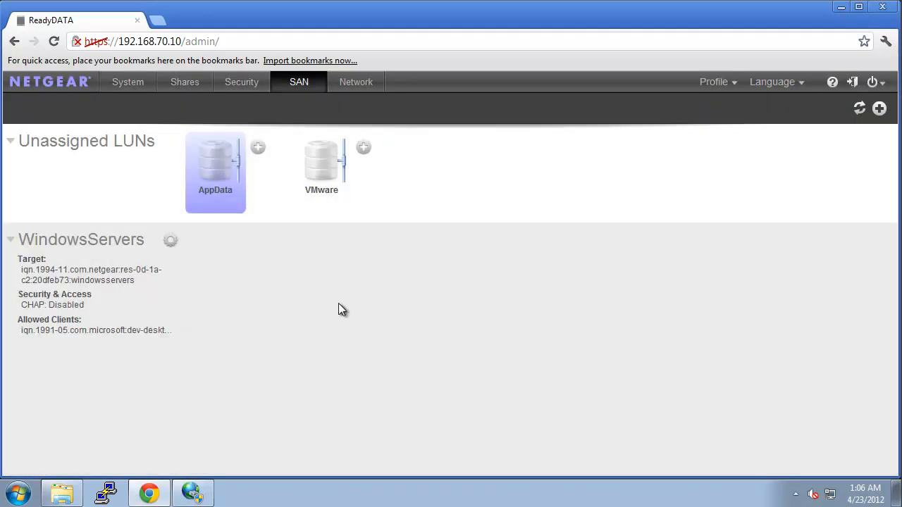
Assign the AppData LUN to the WindowsServers group
click(258, 147)
mouse_move(285, 174)
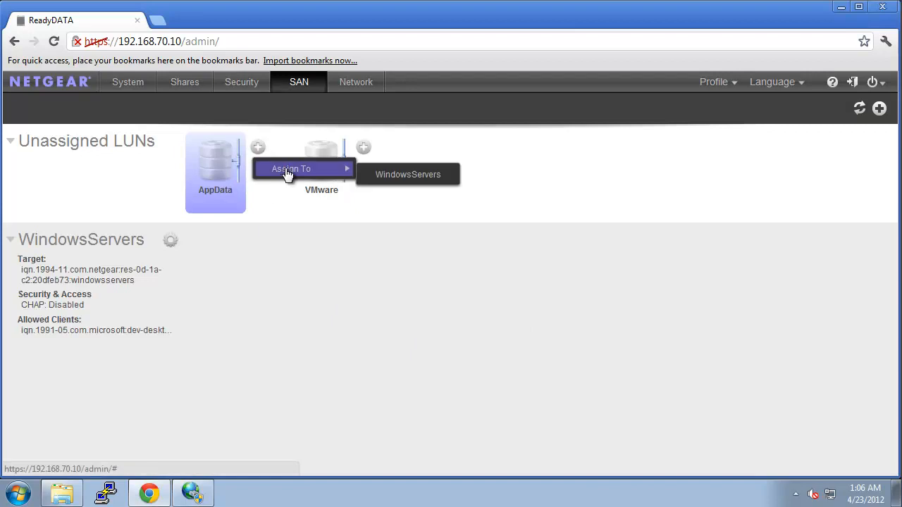
click(397, 176)
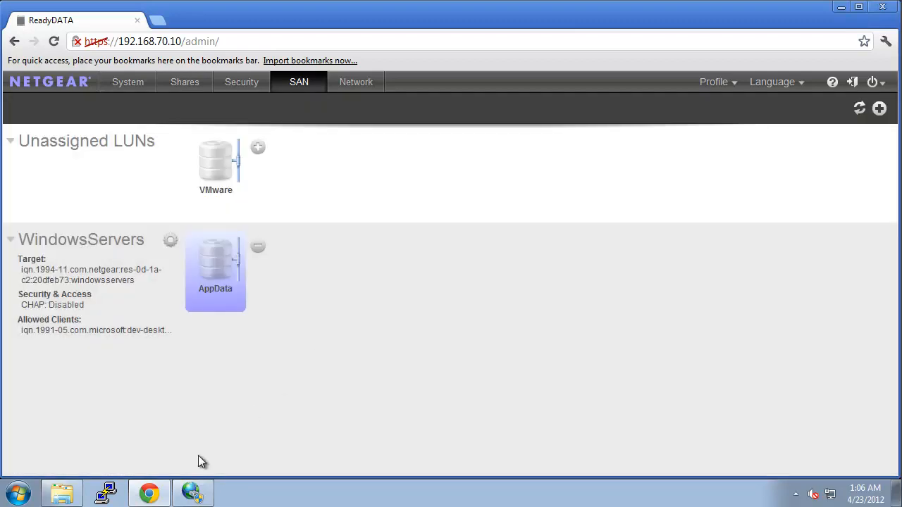
Switch to iSCSI Initiator and quick connect to the windowsservers target at 192.168.70.10, then close the initiator properties
click(193, 492)
click(98, 35)
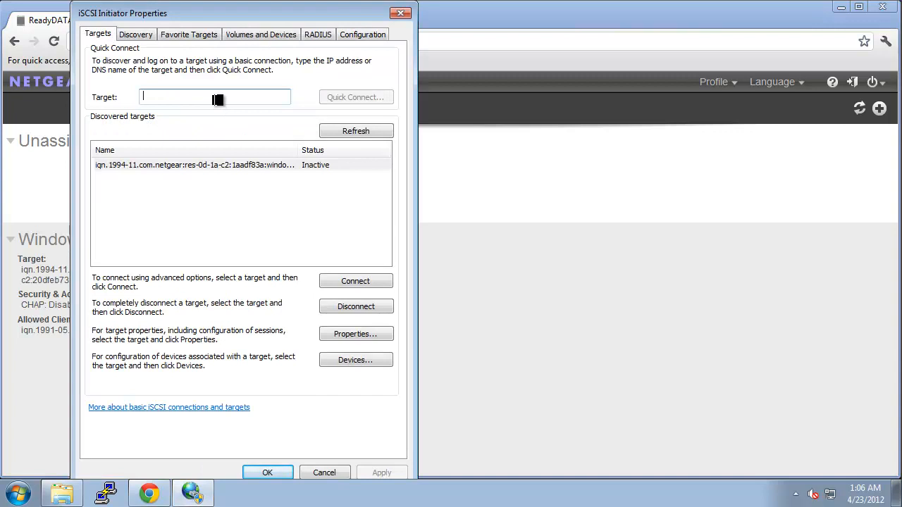
text(192.168.70.10)
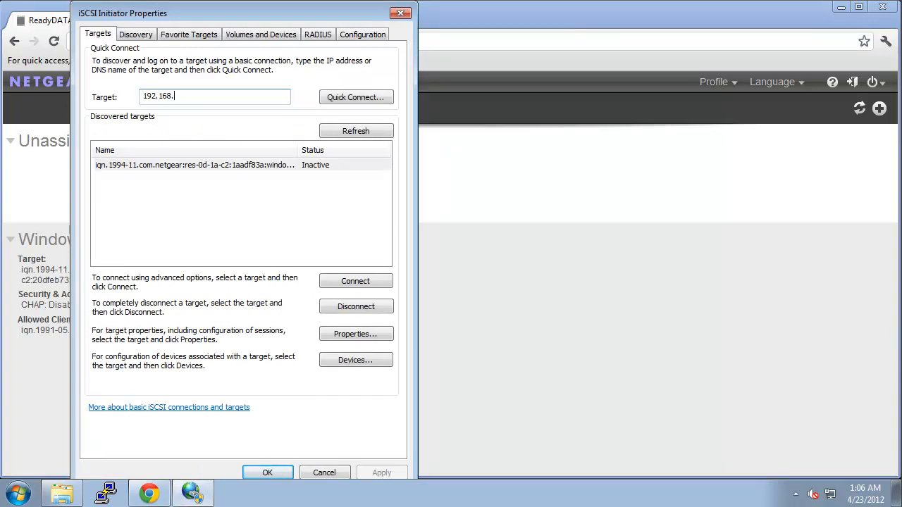
click(345, 98)
click(170, 359)
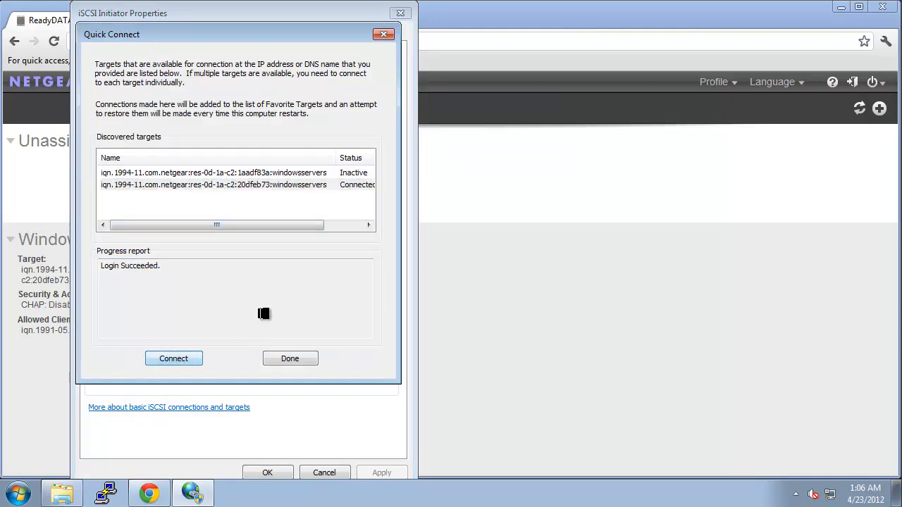
click(287, 359)
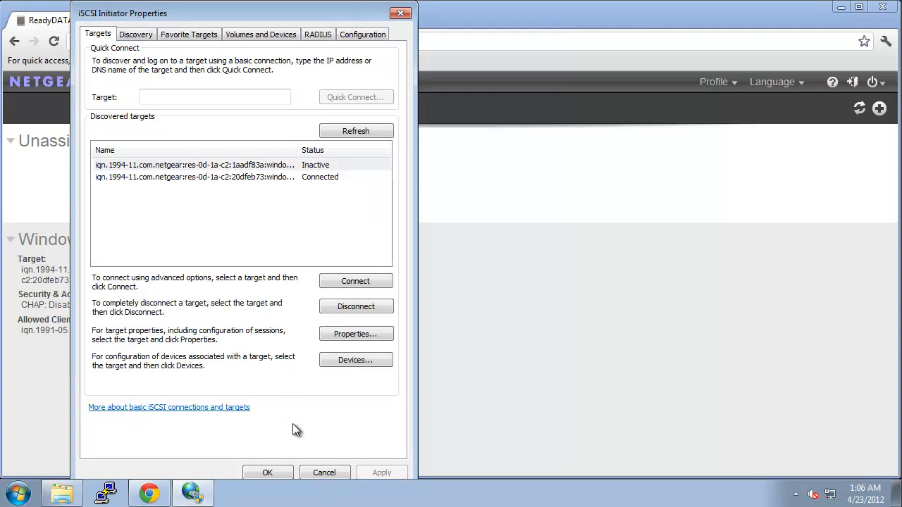
click(268, 473)
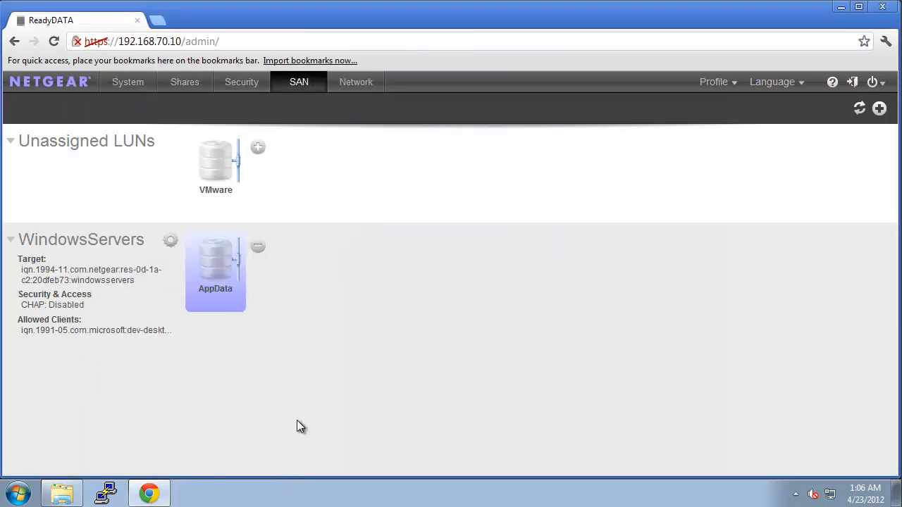
Open Disk Management in Windows Computer Management and initialize Disk 1 with the MBR partition style
click(18, 493)
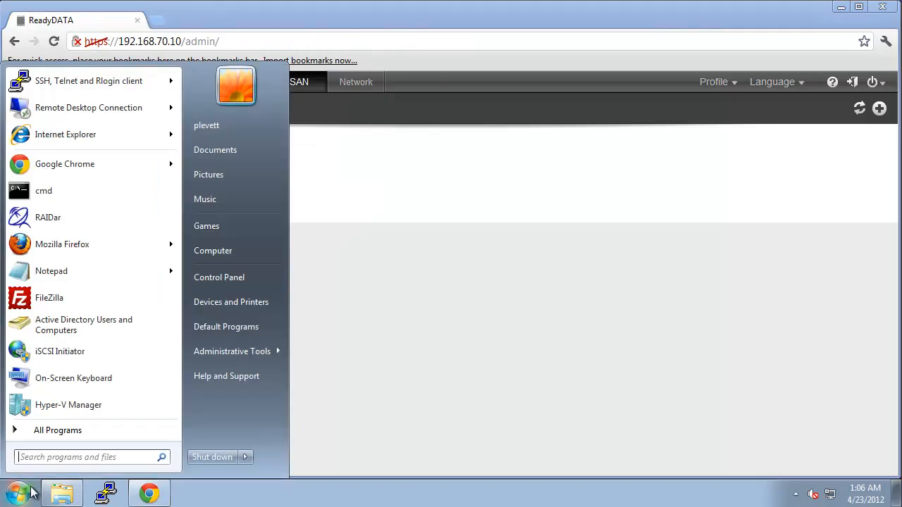
right_click(252, 254)
click(301, 299)
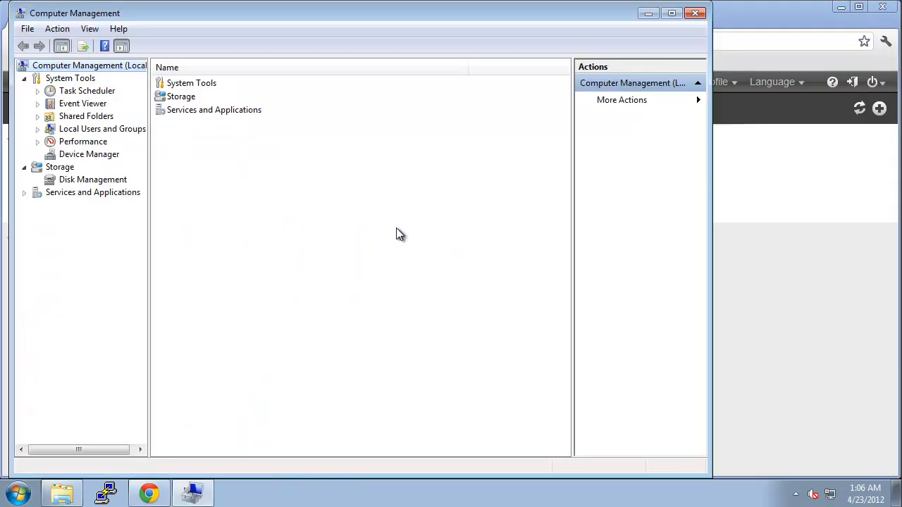
click(93, 180)
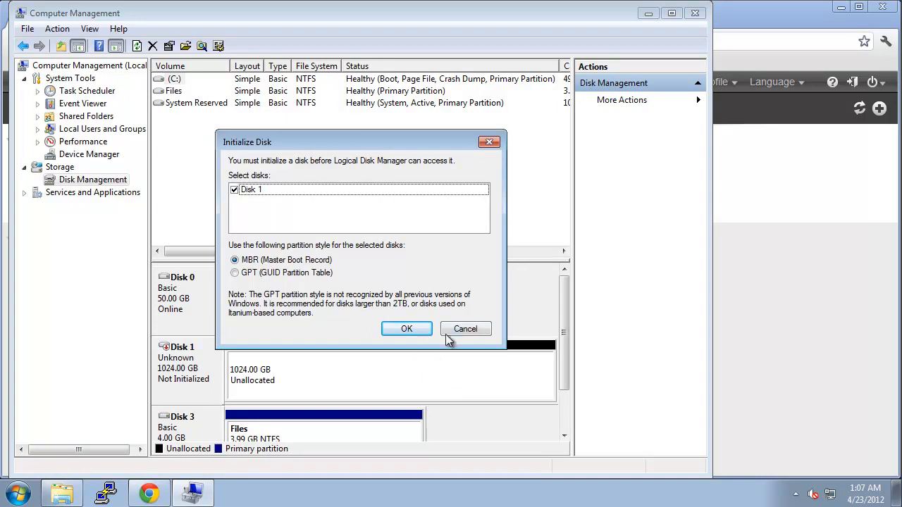
click(407, 331)
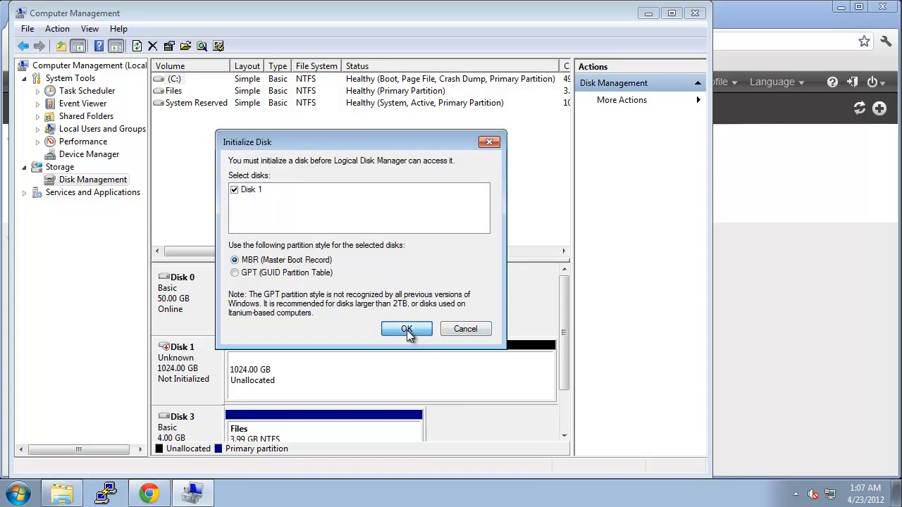
Create a simple volume of 1048573 MB on Disk 1 with drive letter D, quick-formatted as NTFS and labelled AppData
right_click(360, 366)
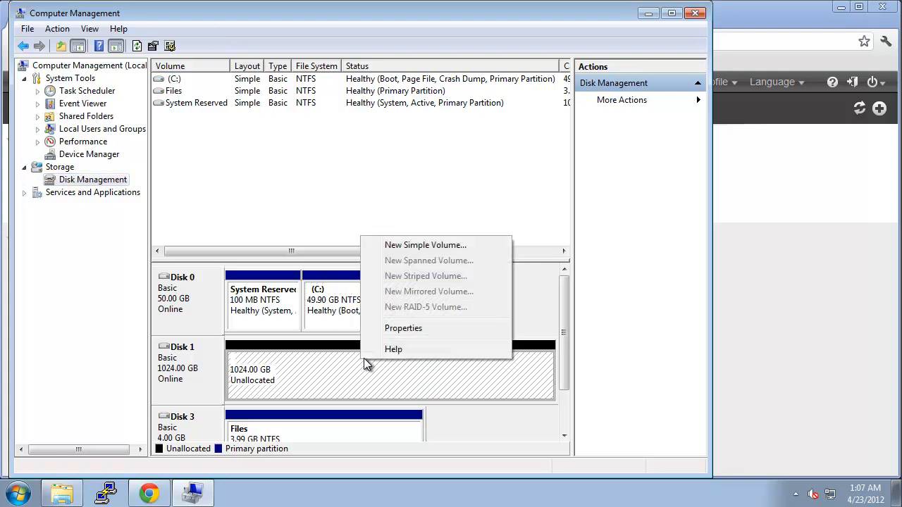
click(458, 248)
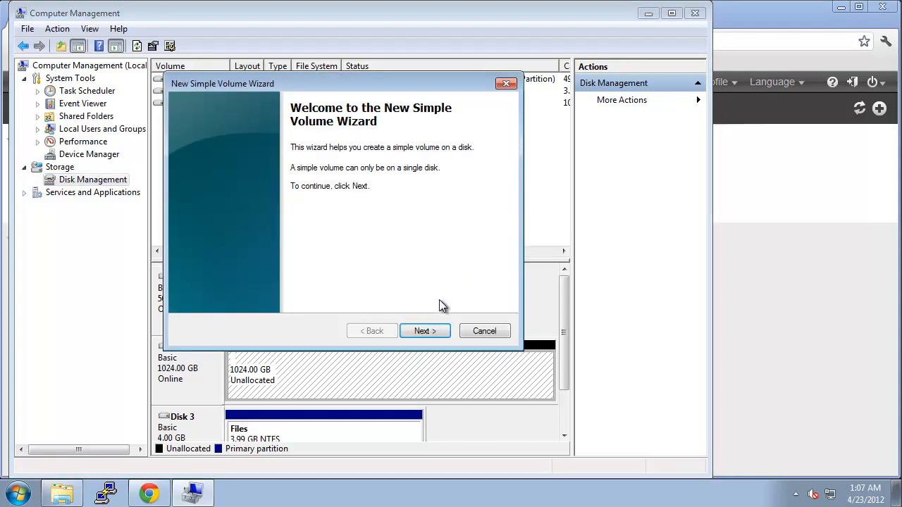
click(433, 330)
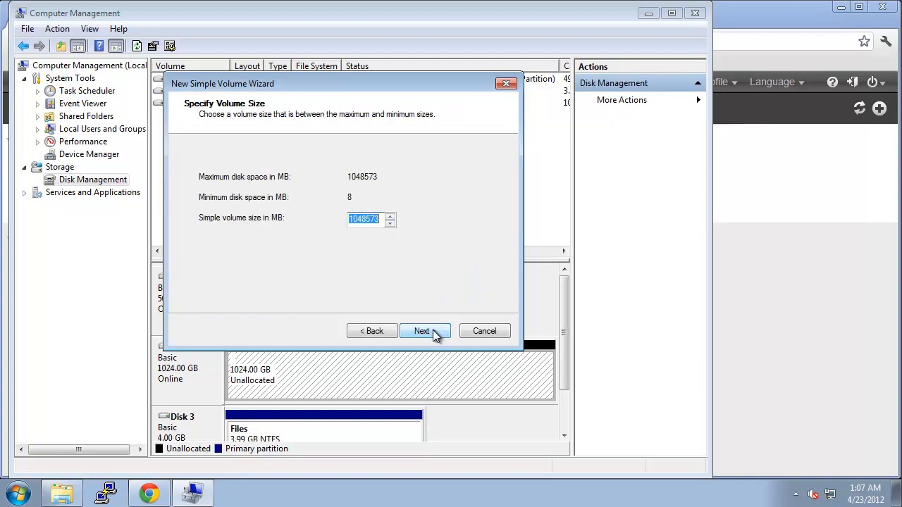
click(432, 329)
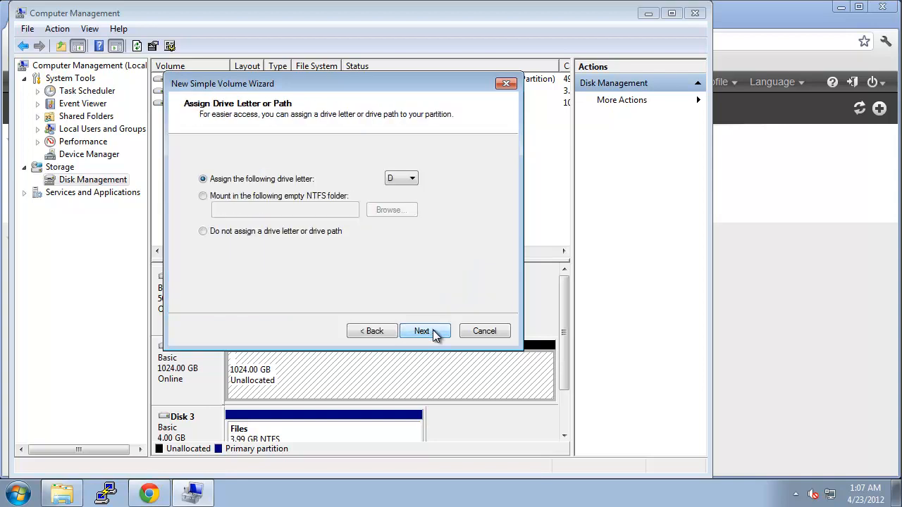
click(432, 330)
drag(398, 248, 285, 251)
text(D)
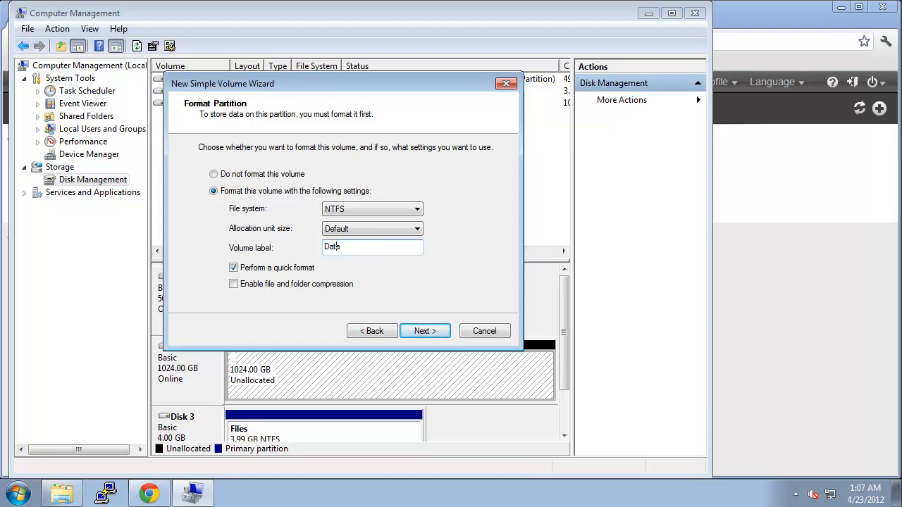
text(ata)
key(Home)
text(App)
click(433, 329)
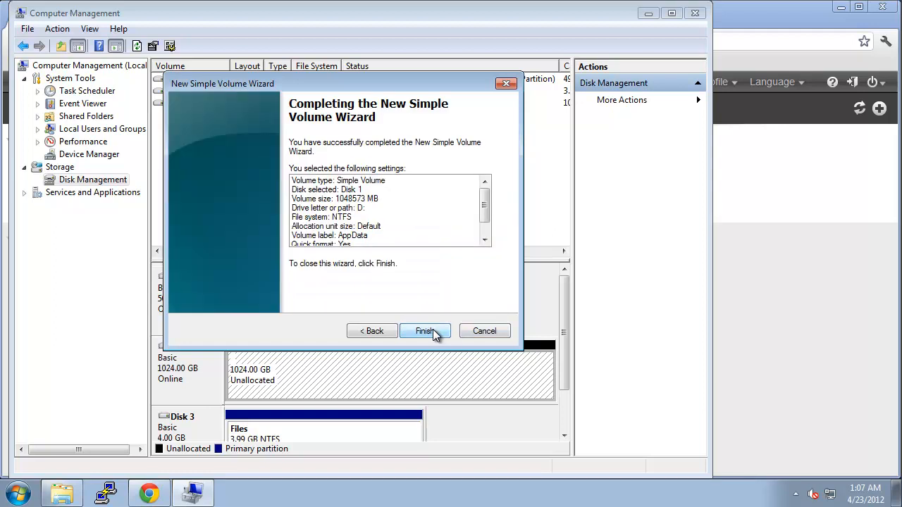
click(432, 329)
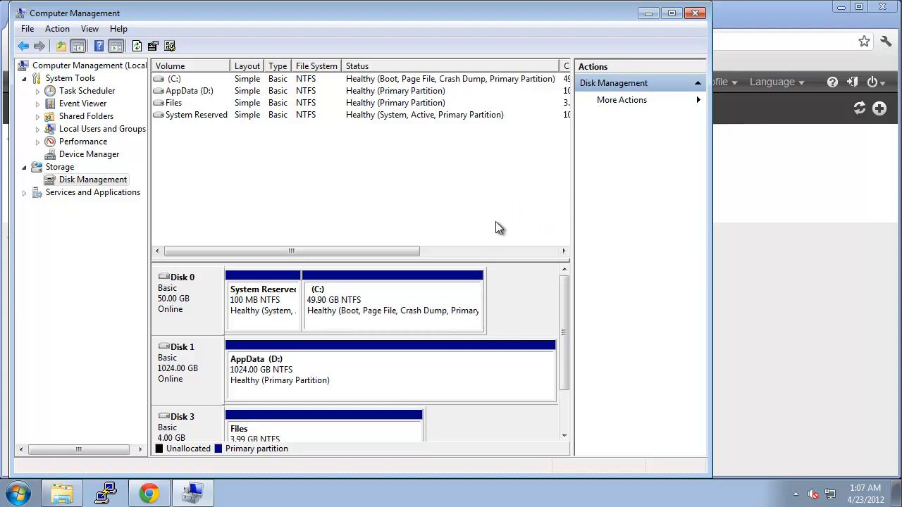
Open the AppData (D:) volume from Disk Management to browse its contents
click(200, 92)
right_click(204, 92)
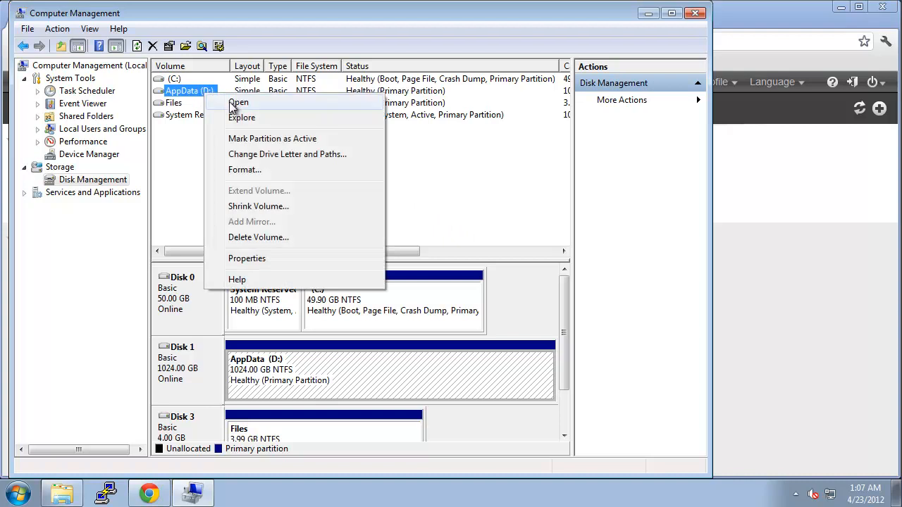
click(215, 102)
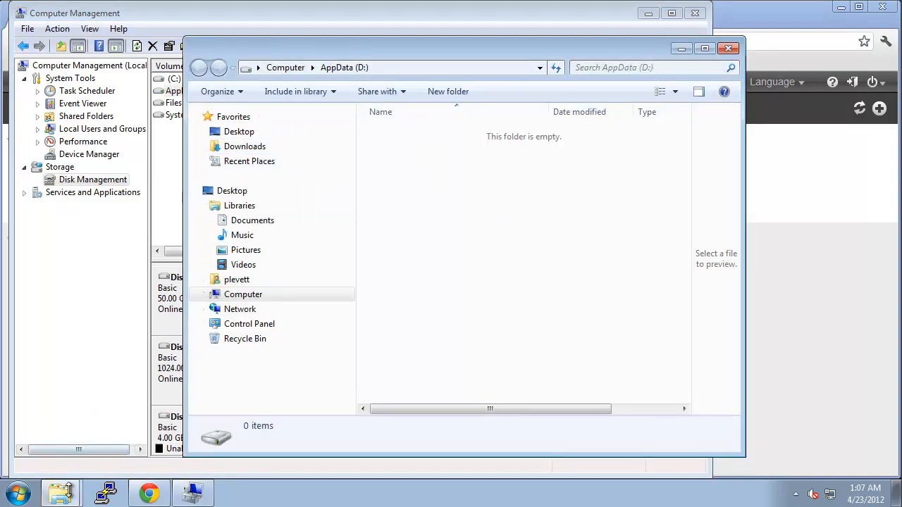
Copy all folders and files from the Documents library's files folder into the AppData (D:) volume
click(69, 492)
click(63, 441)
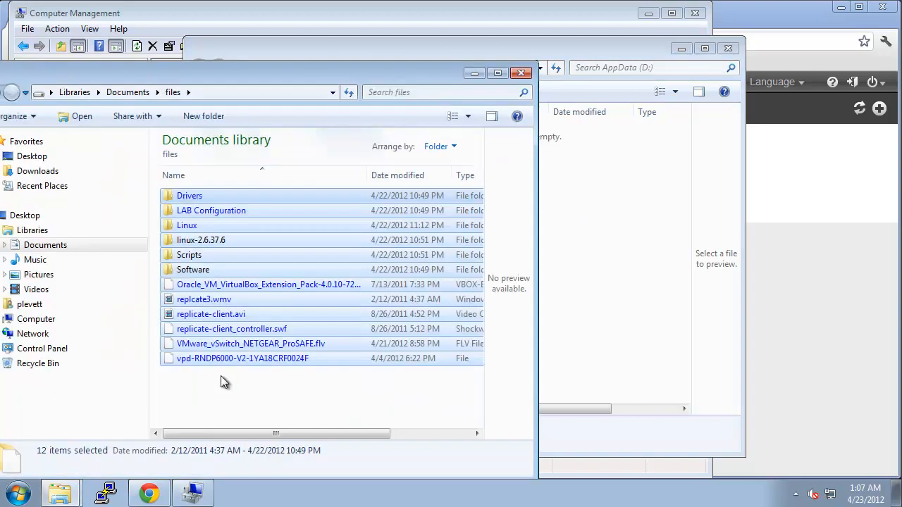
click(345, 408)
drag(361, 407, 194, 196)
right_click(190, 197)
click(290, 376)
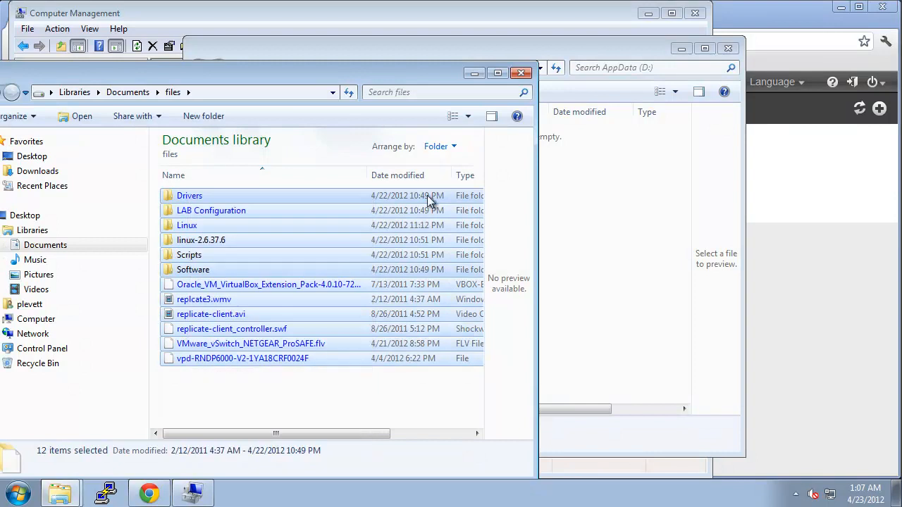
click(474, 74)
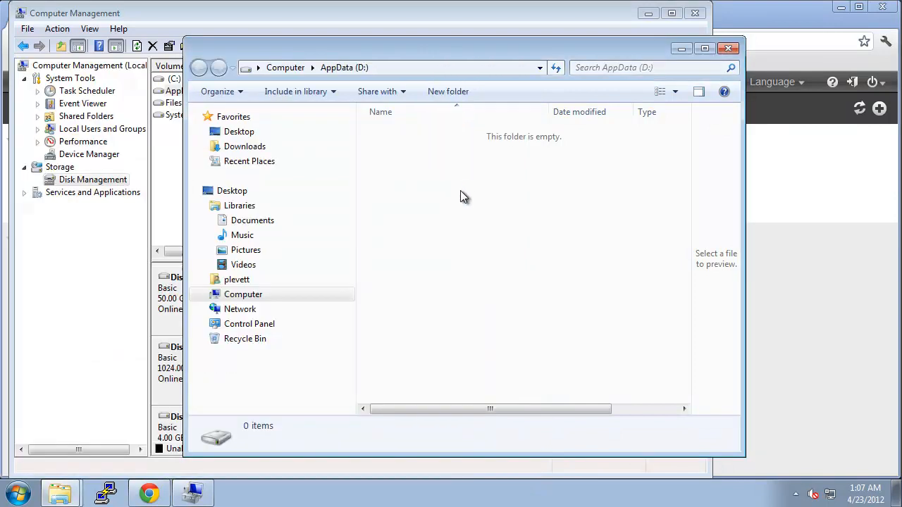
right_click(418, 165)
click(452, 262)
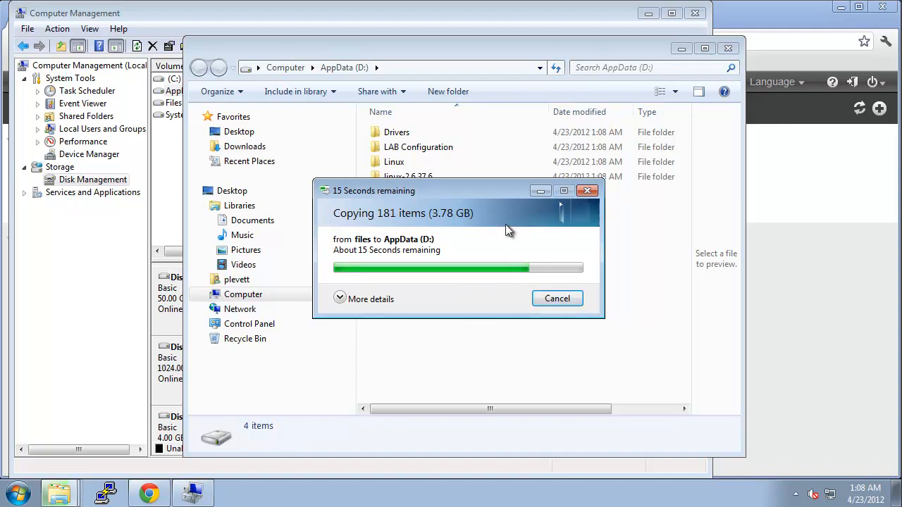
drag(505, 192, 465, 281)
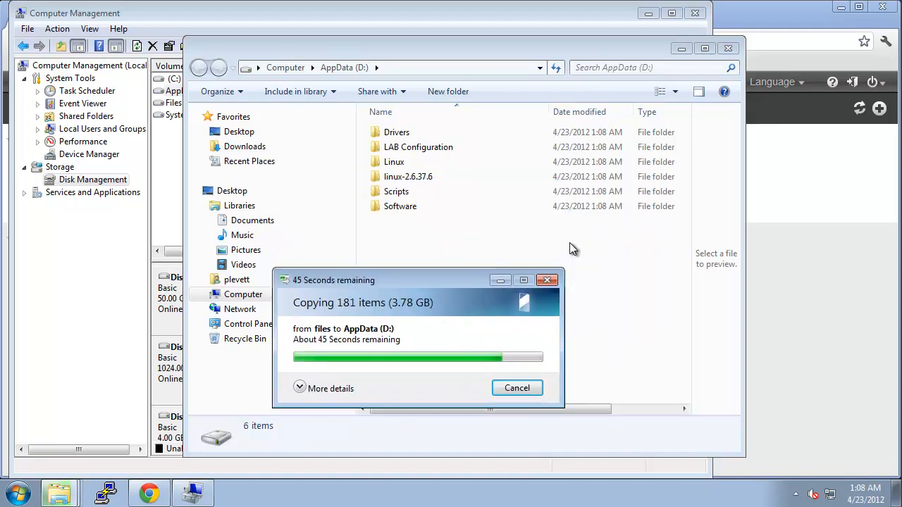
Switch to the ReadyDATA web interface and take a snapshot of the AppData LUN named Manual_snap2
click(797, 331)
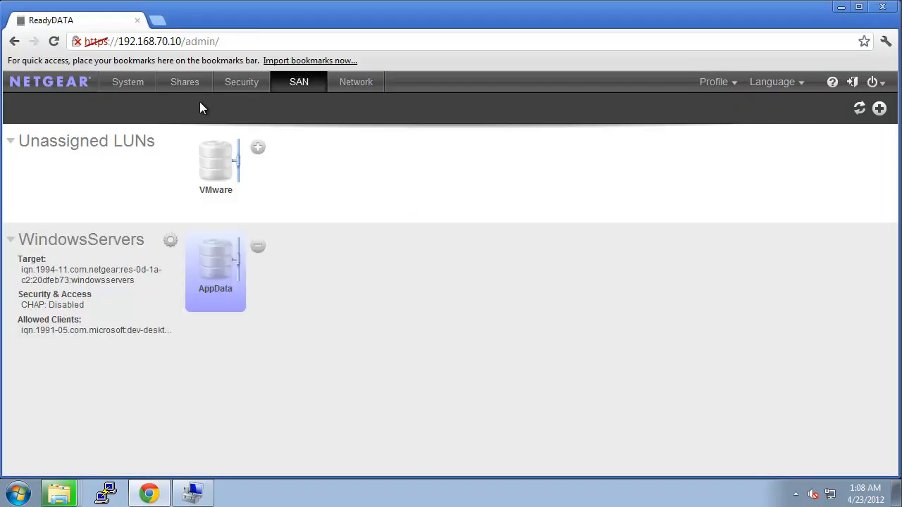
click(184, 85)
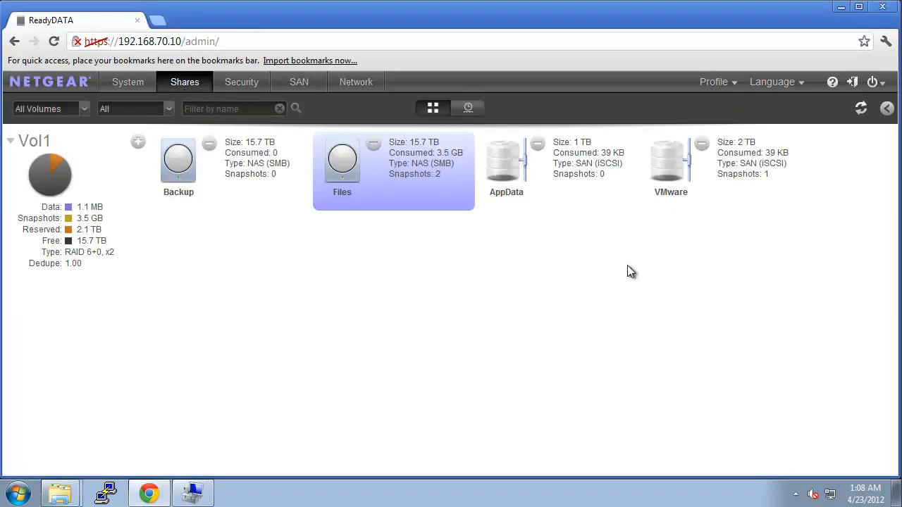
click(508, 173)
right_click(511, 170)
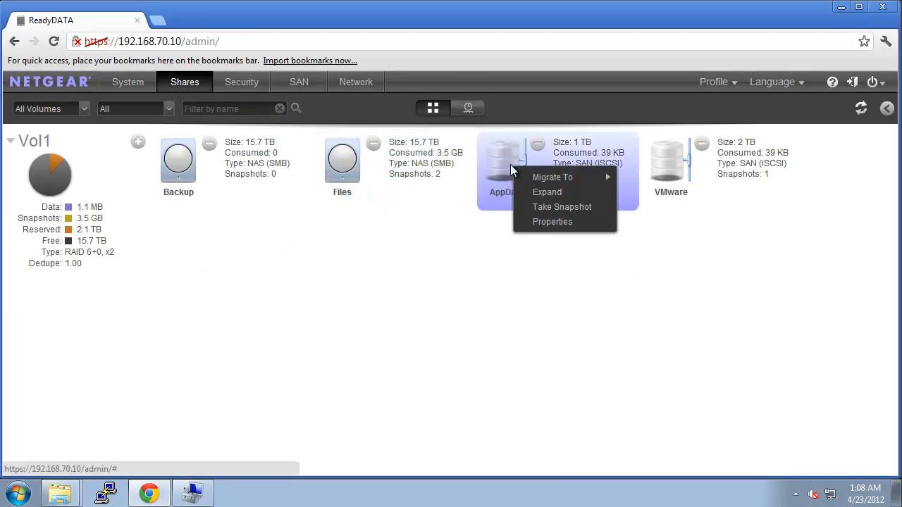
click(548, 209)
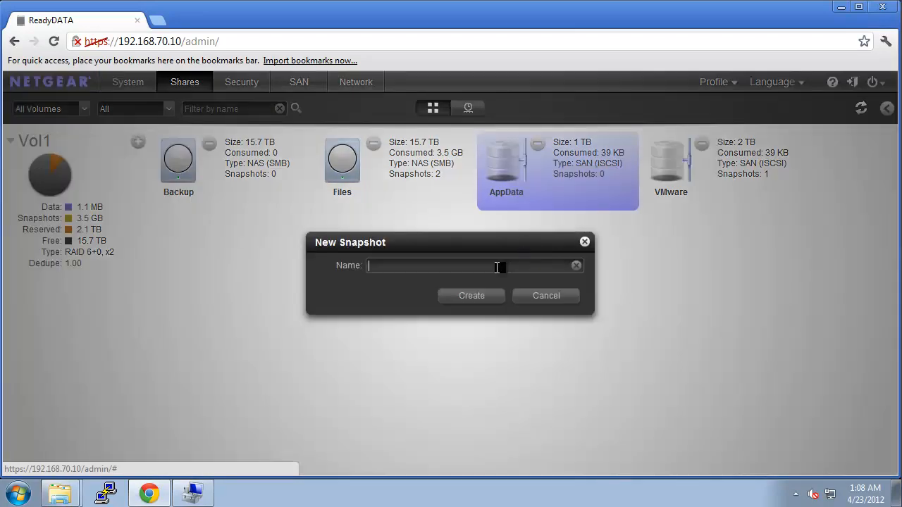
text(Manual_snap2)
click(470, 297)
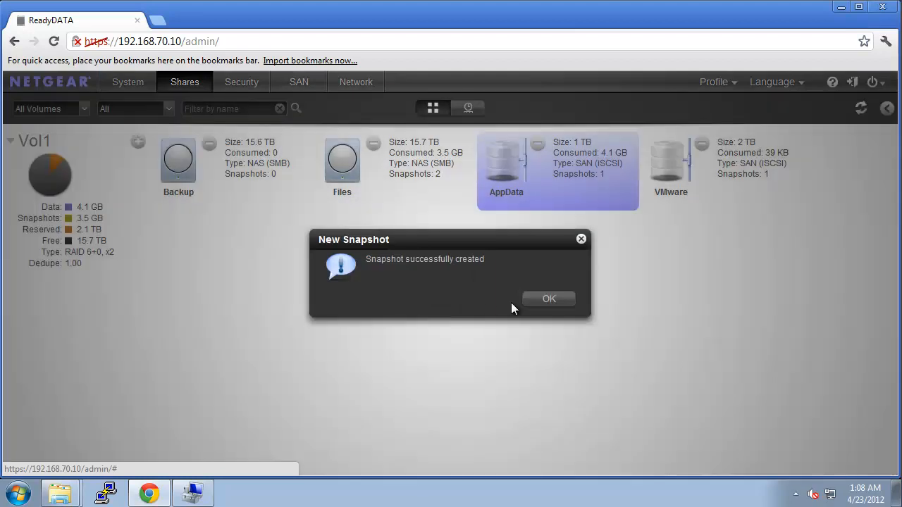
click(557, 303)
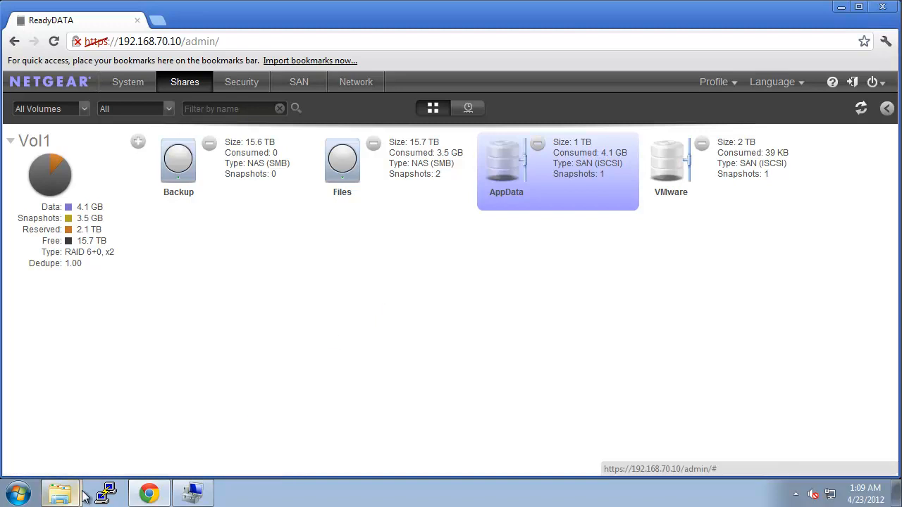
Switch to Windows Explorer and check the contents of the AppData (D:) drive, then return to the drive overview
click(16, 496)
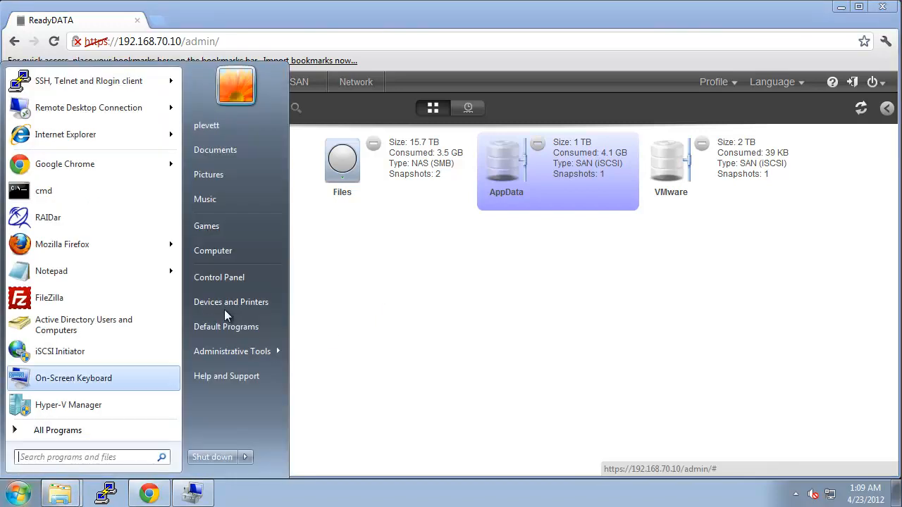
click(255, 255)
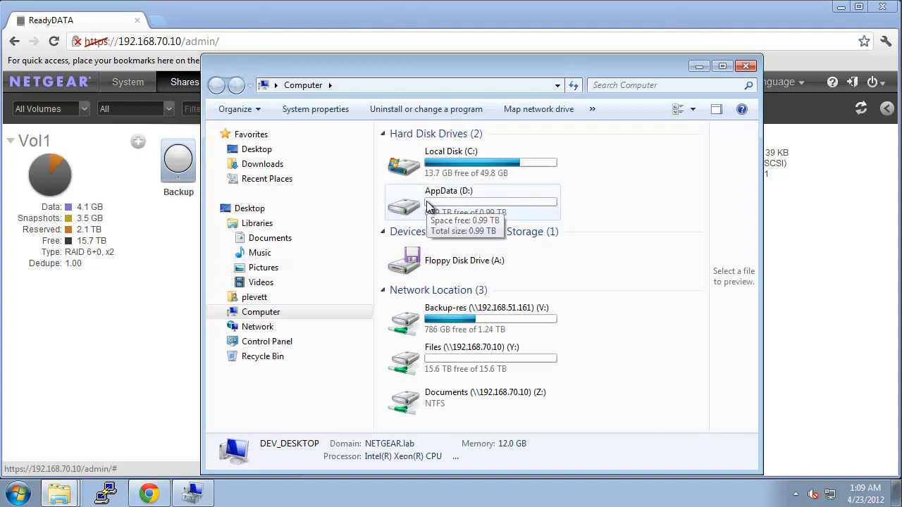
double_click(505, 201)
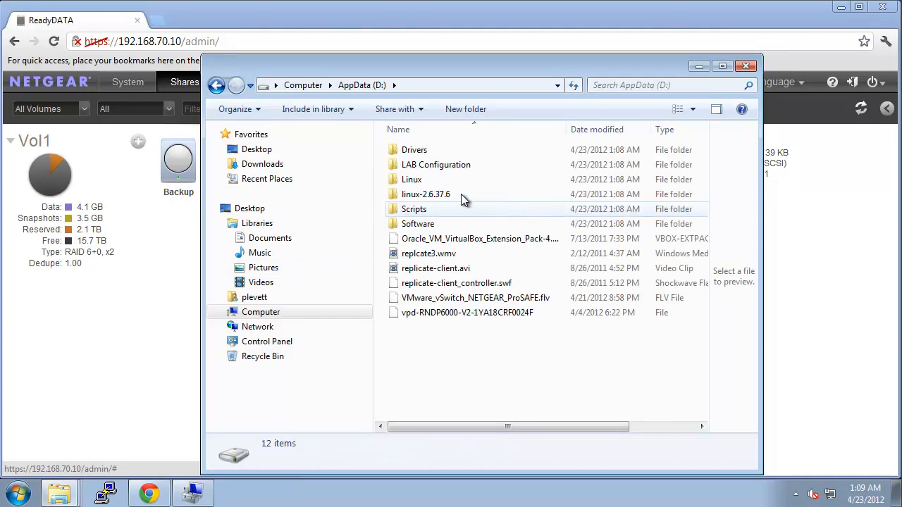
click(303, 86)
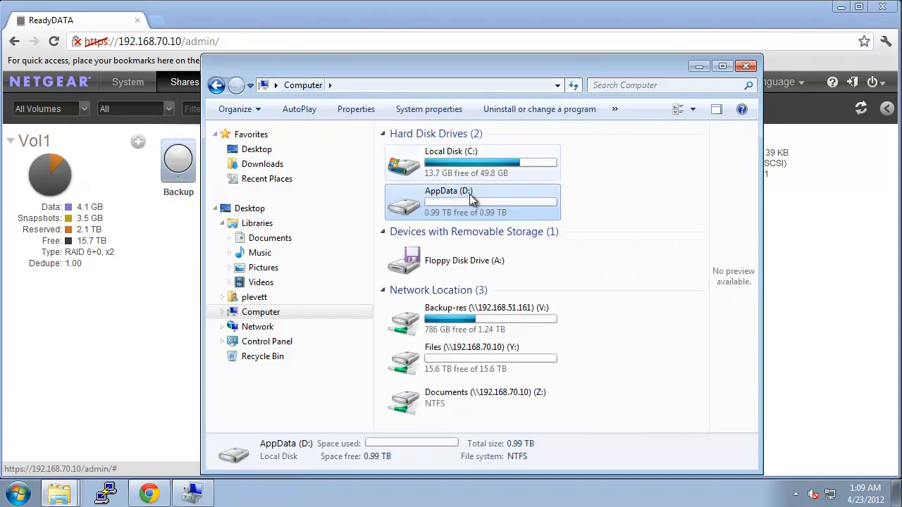
Quick-format AppData (D:) as NTFS with 4096-byte allocation units and the label AppData, then check the drive's contents
right_click(471, 196)
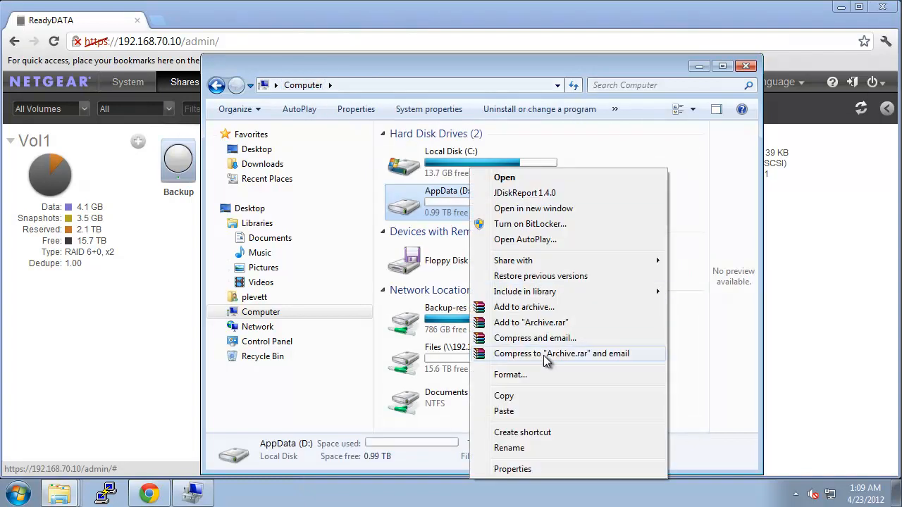
click(550, 377)
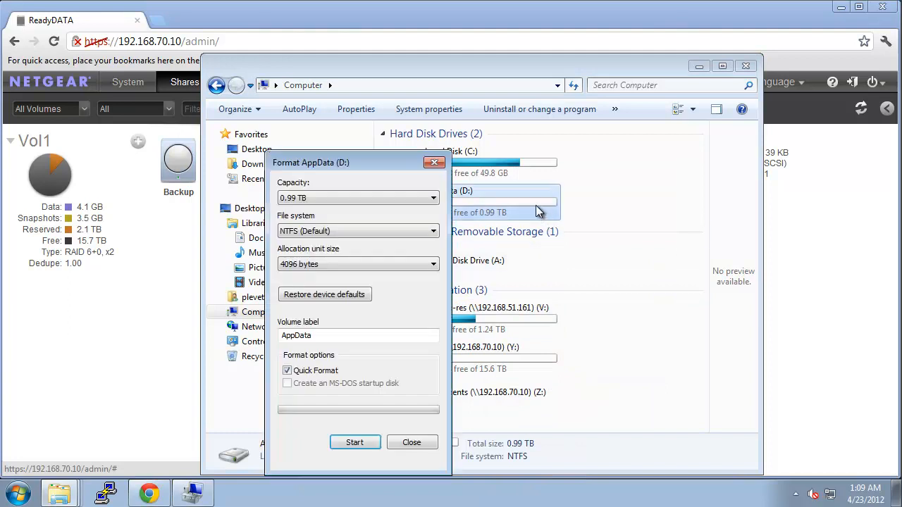
click(352, 442)
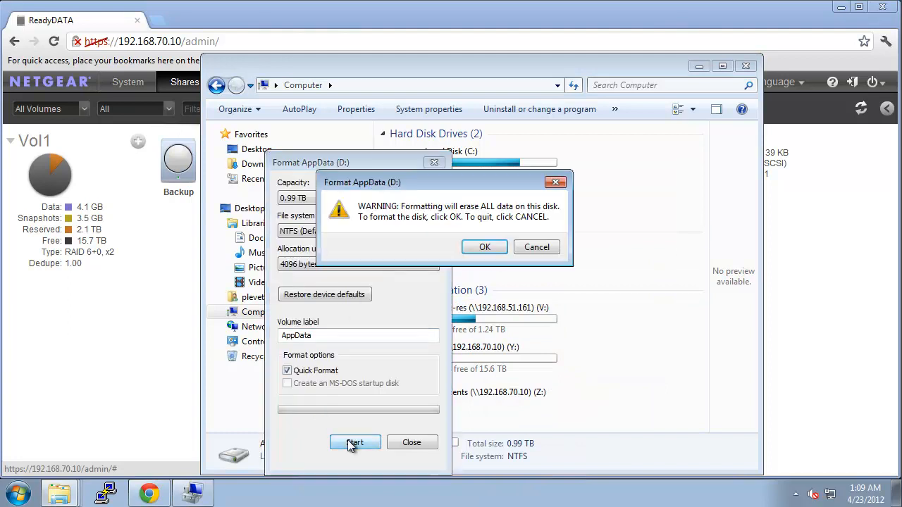
click(484, 248)
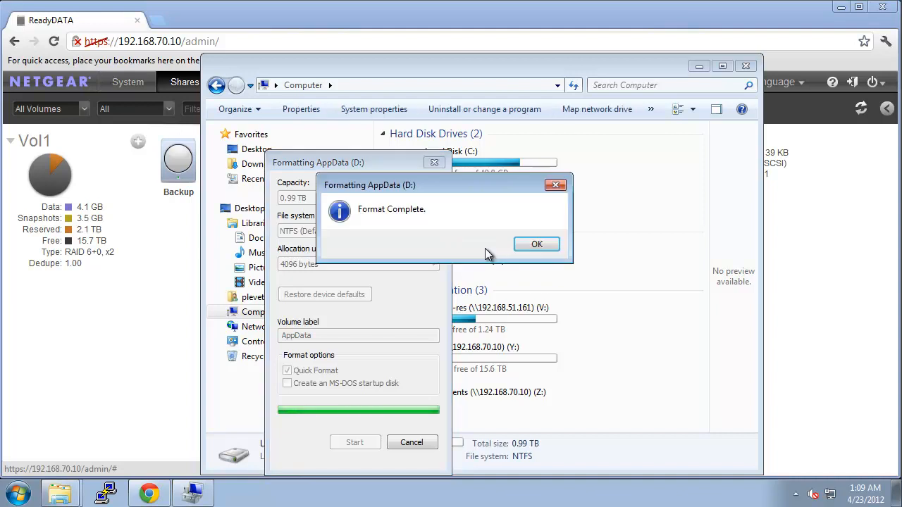
click(538, 245)
click(413, 442)
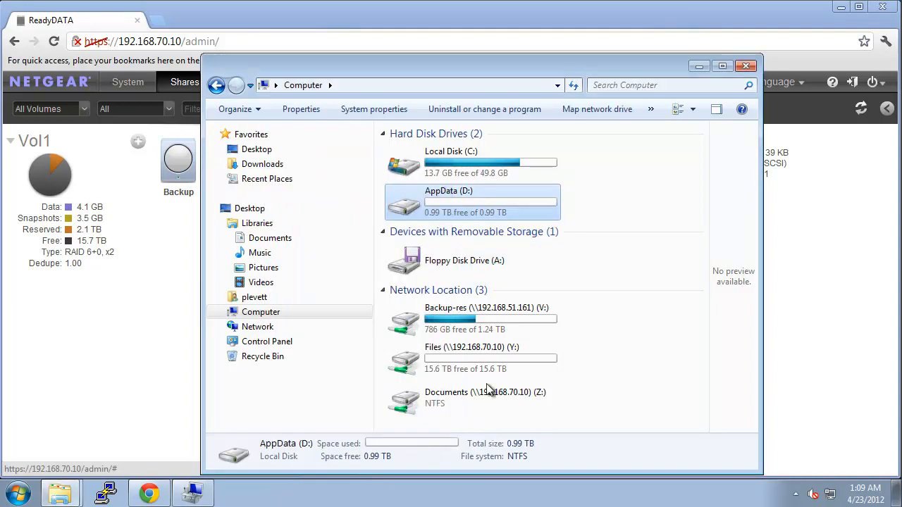
double_click(485, 210)
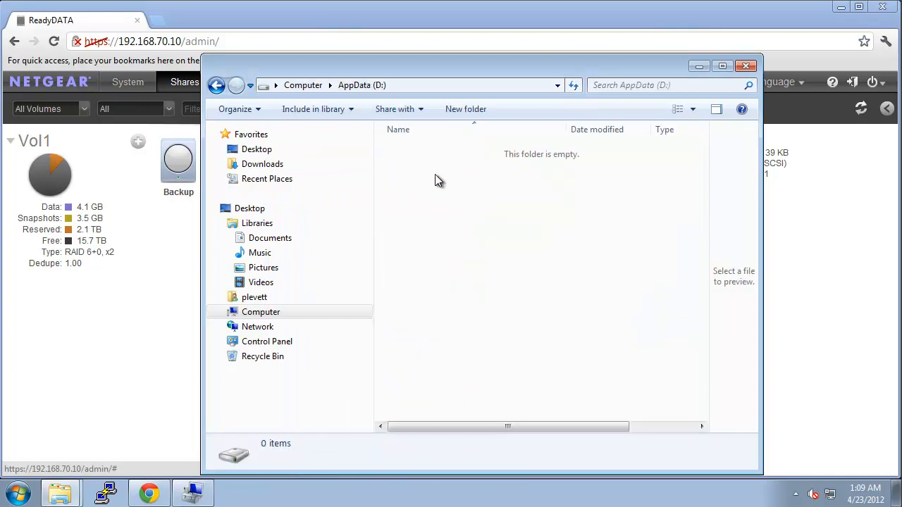
click(301, 88)
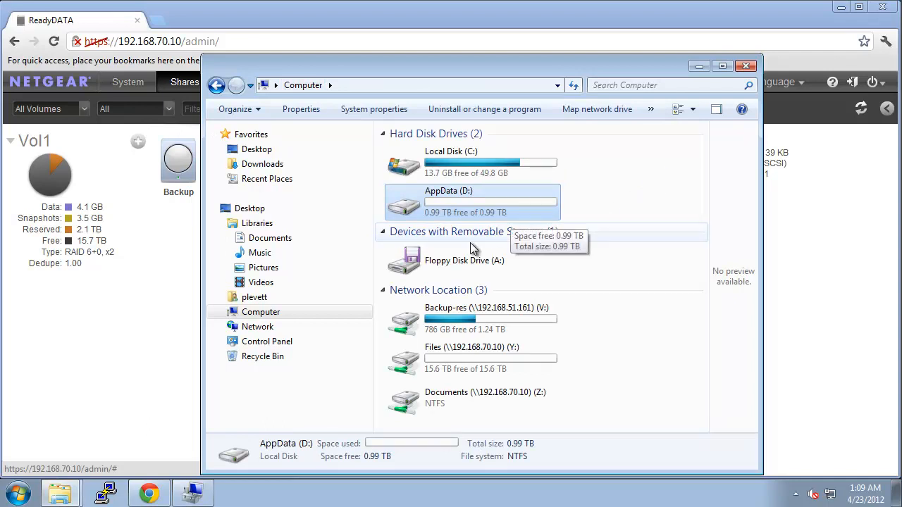
Switch back to the ReadyDATA web interface and display the snapshot timeline of the AppData LUN
click(171, 400)
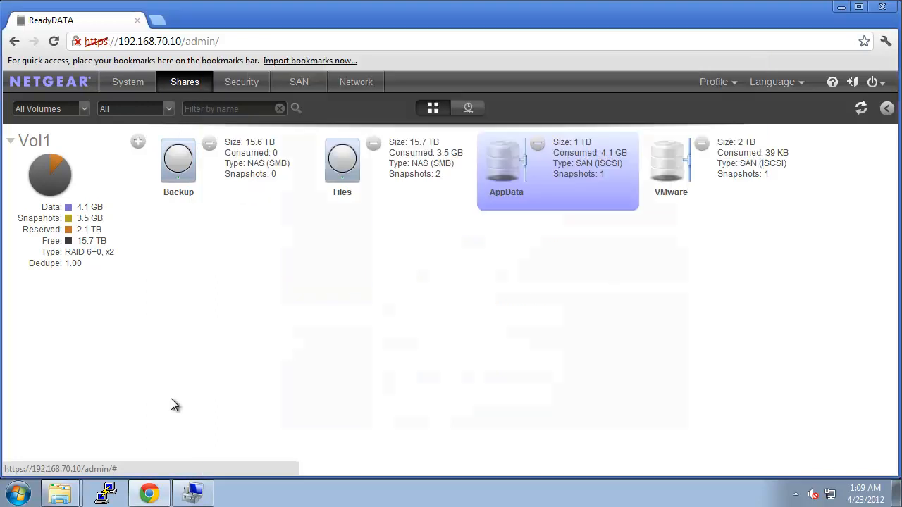
click(468, 108)
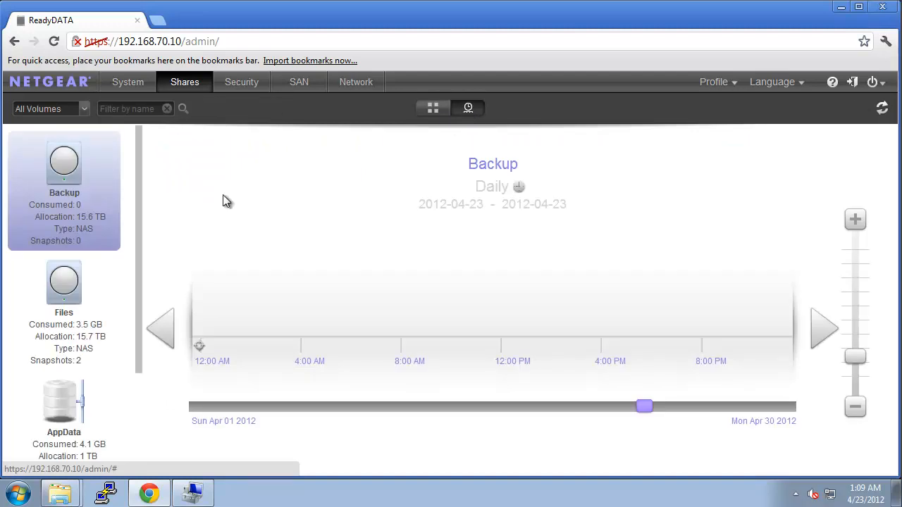
drag(140, 215, 144, 334)
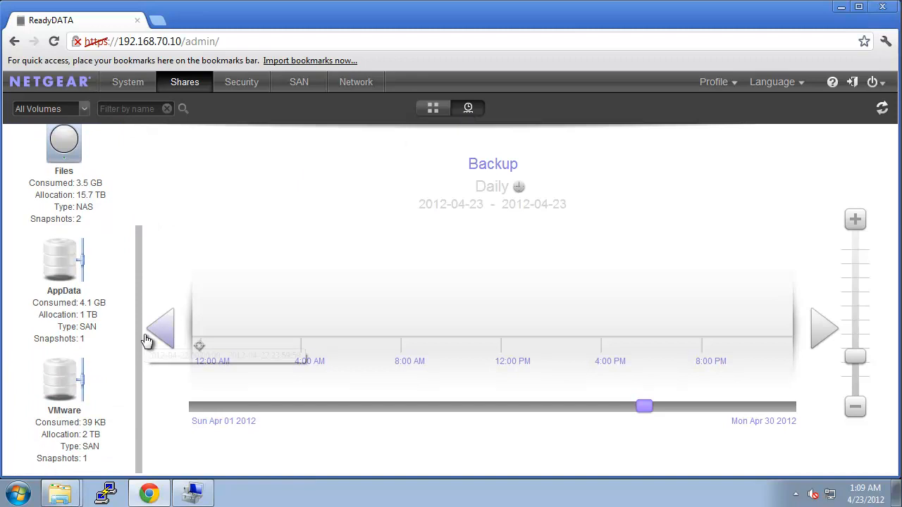
click(67, 280)
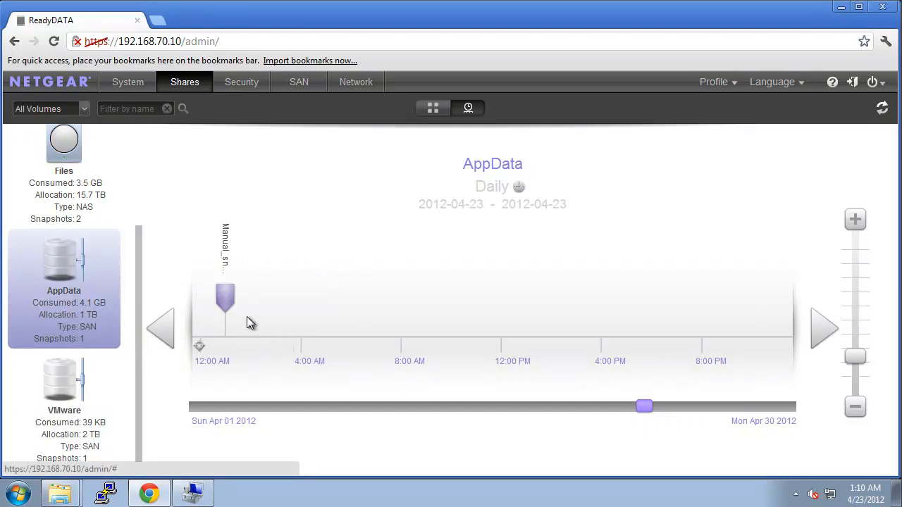
Clone AppData's Manual_snap2 snapshot as a new LUN named Recover
mouse_move(227, 303)
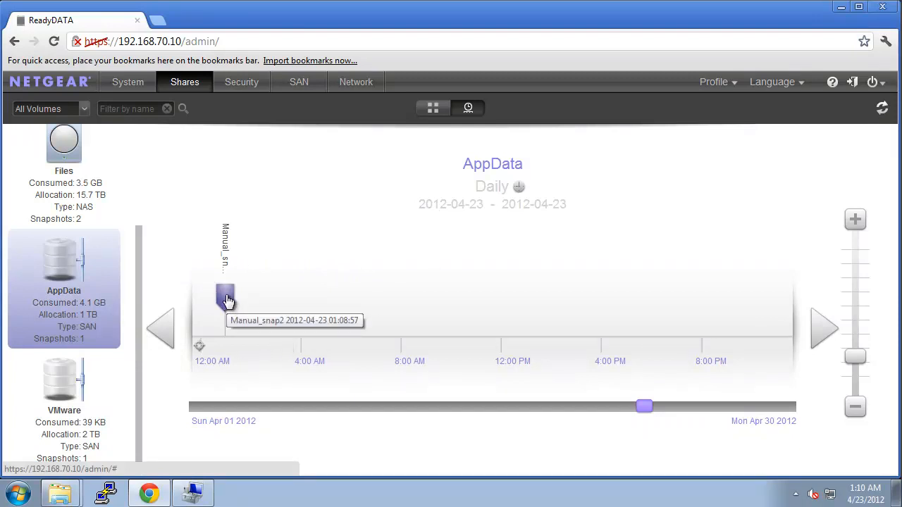
click(227, 300)
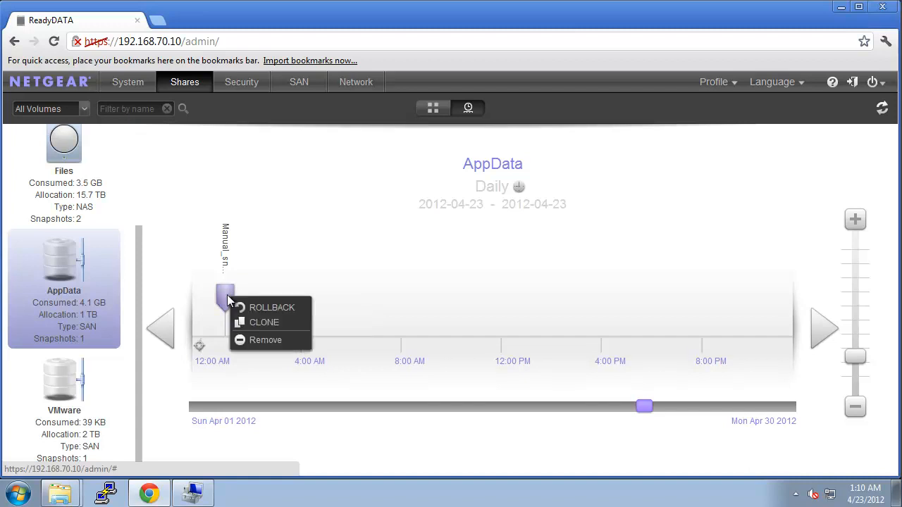
click(270, 326)
click(375, 262)
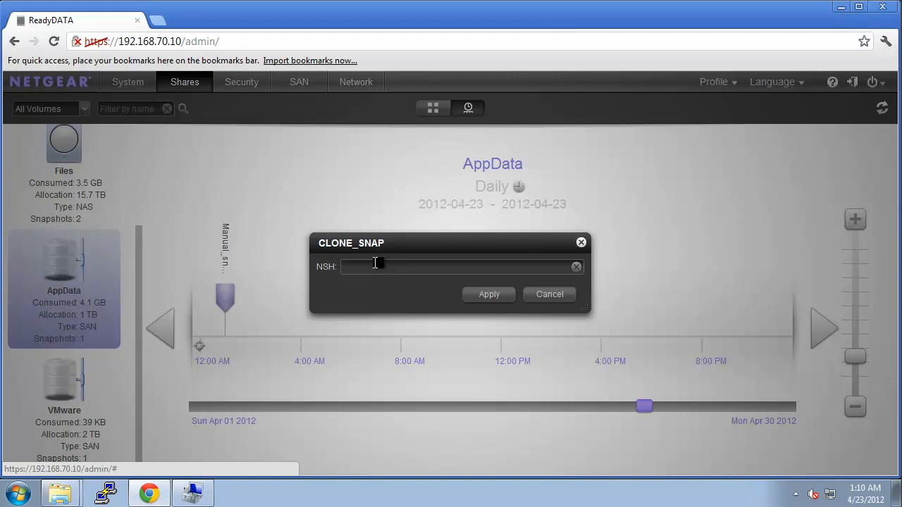
text(Recover)
click(490, 296)
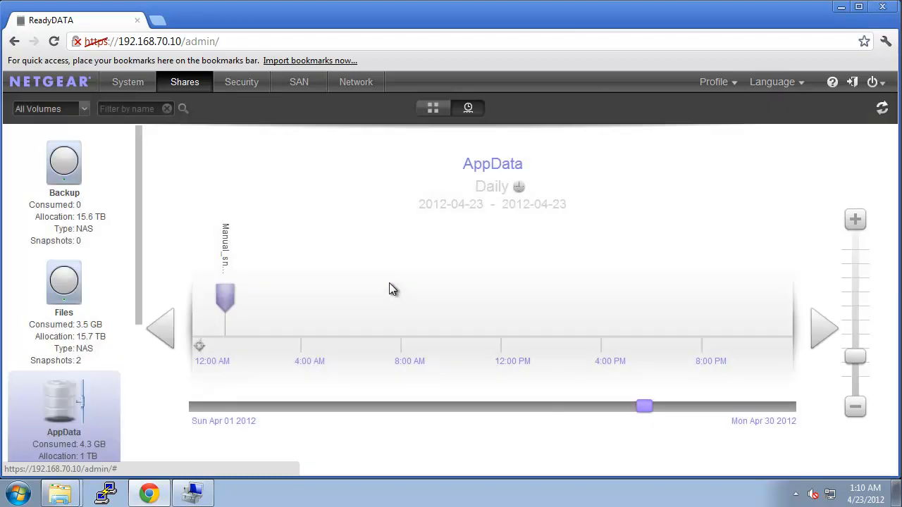
Check the cloned LUN among the shares, then open the SAN overview and refresh its LUN list
click(423, 110)
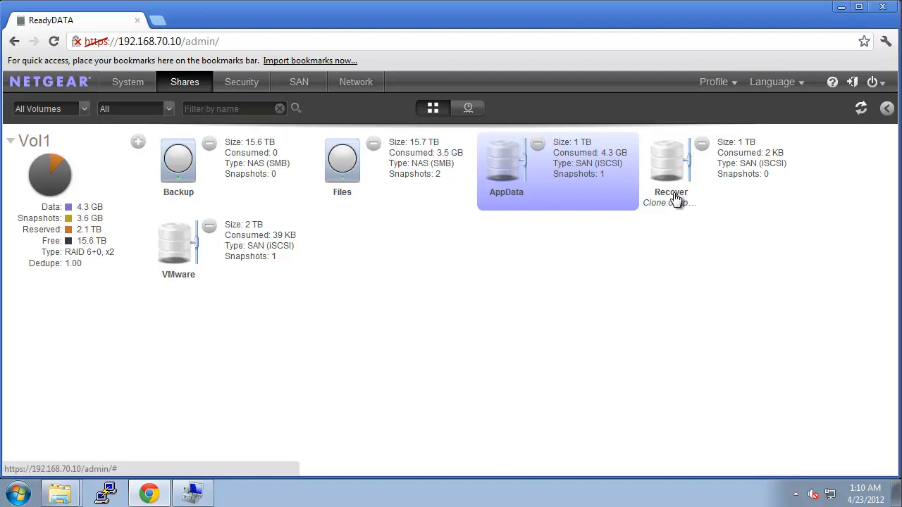
click(306, 84)
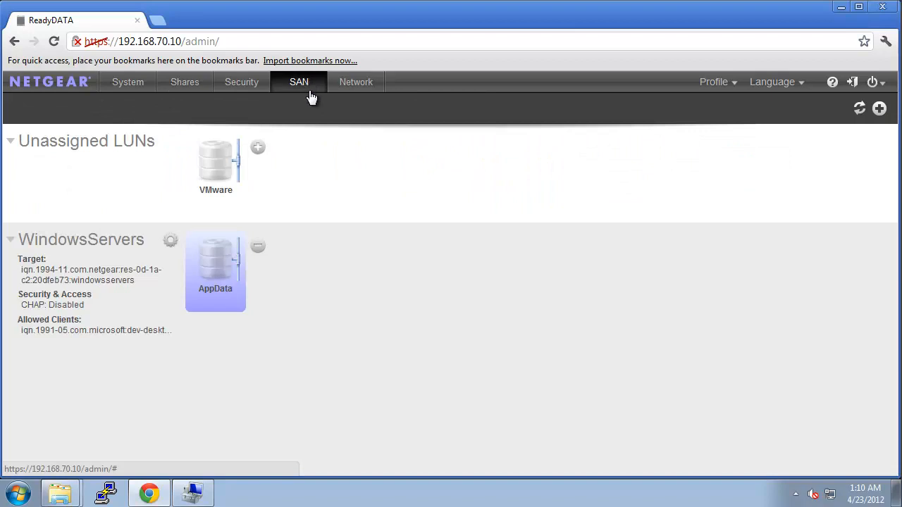
click(859, 108)
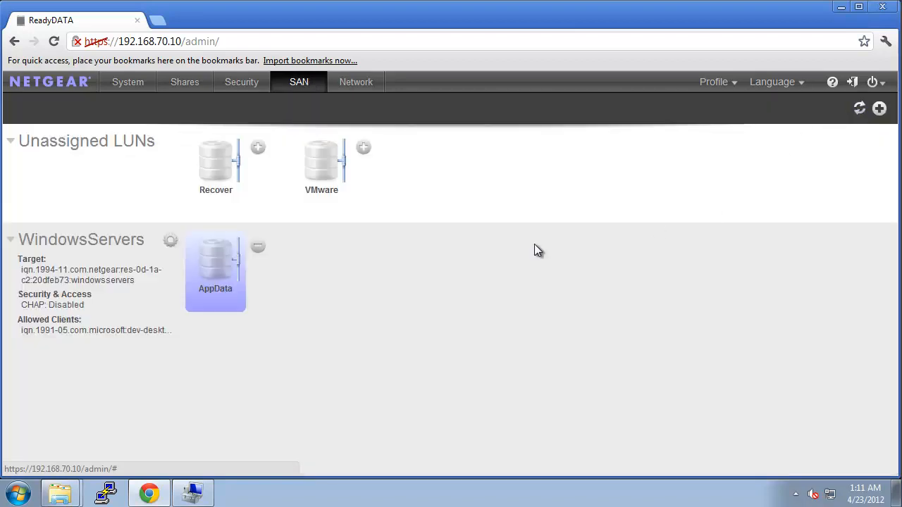
Assign the unassigned Recover LUN to the WindowsServers group
click(258, 148)
mouse_move(278, 170)
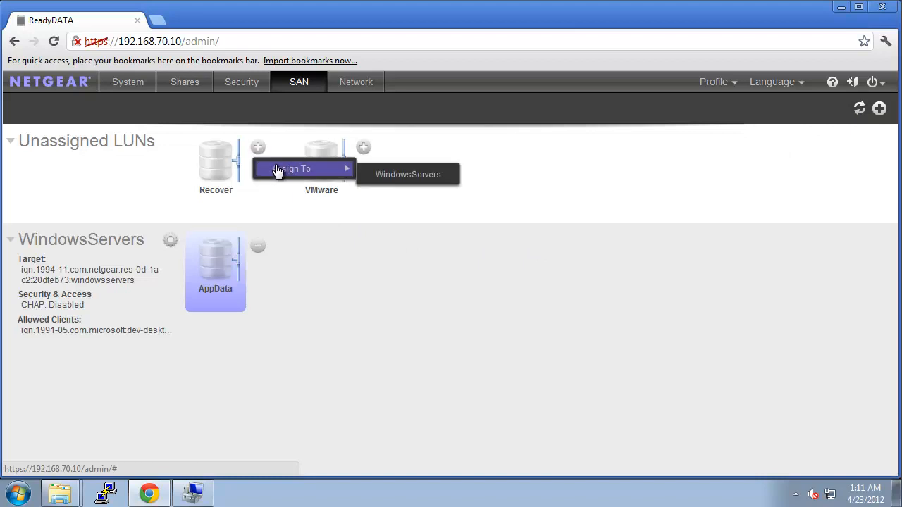
click(403, 176)
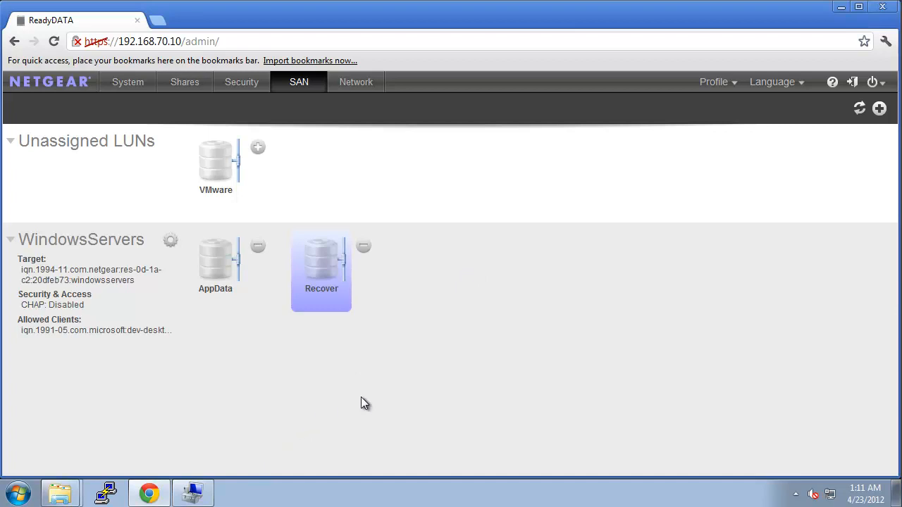
Switch to Computer Management, refresh Disk Management and bring the offline Disk 2 online
click(192, 493)
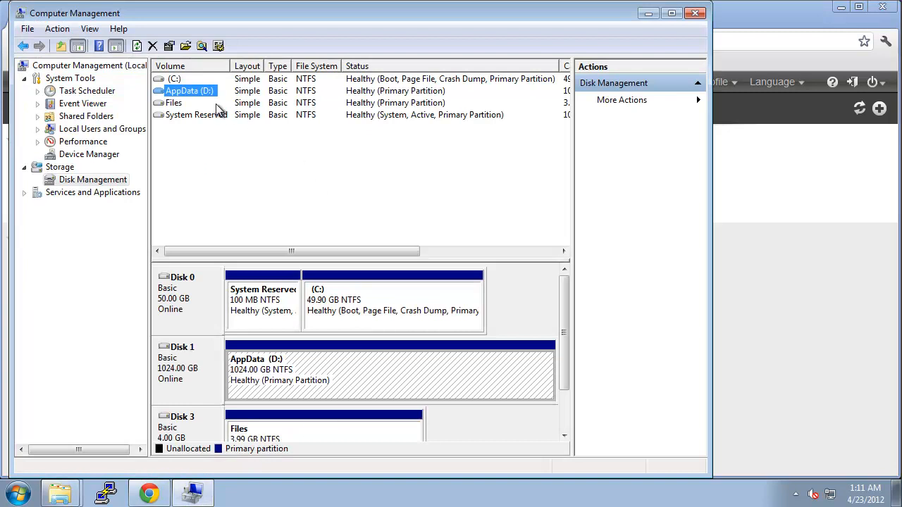
click(137, 47)
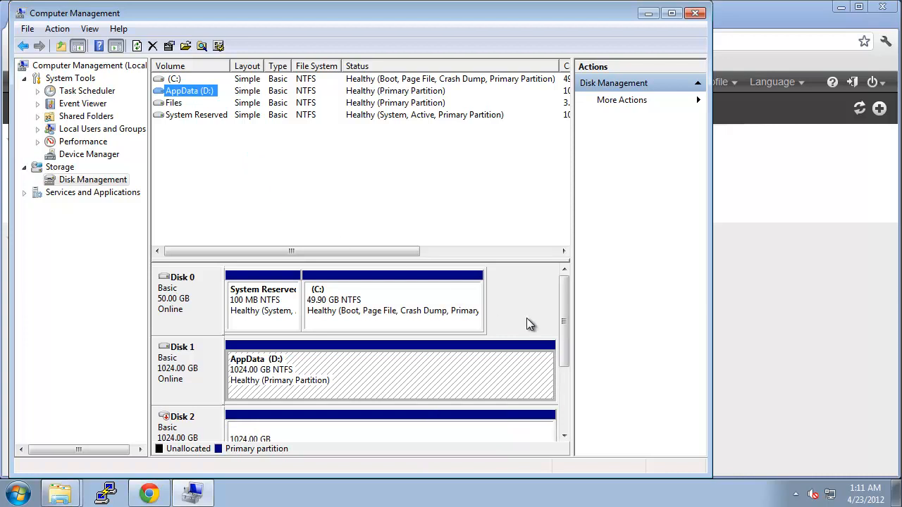
drag(566, 327, 564, 349)
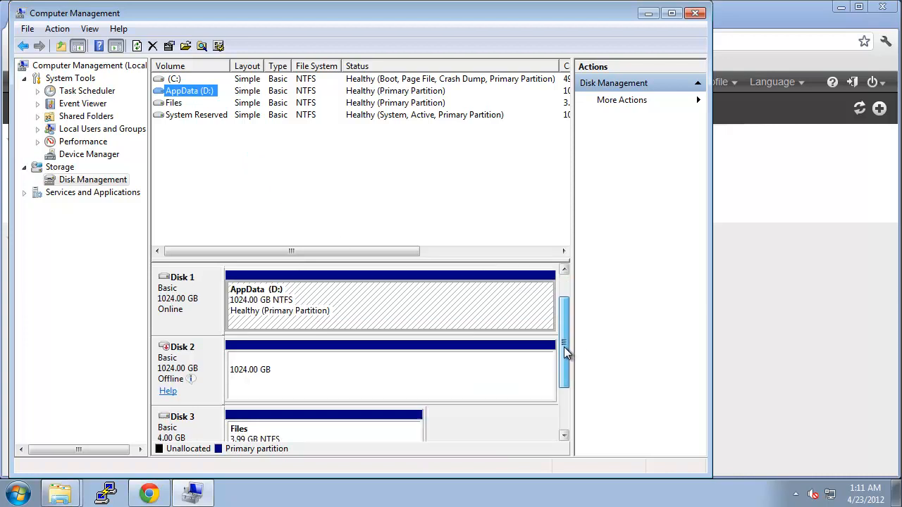
right_click(212, 355)
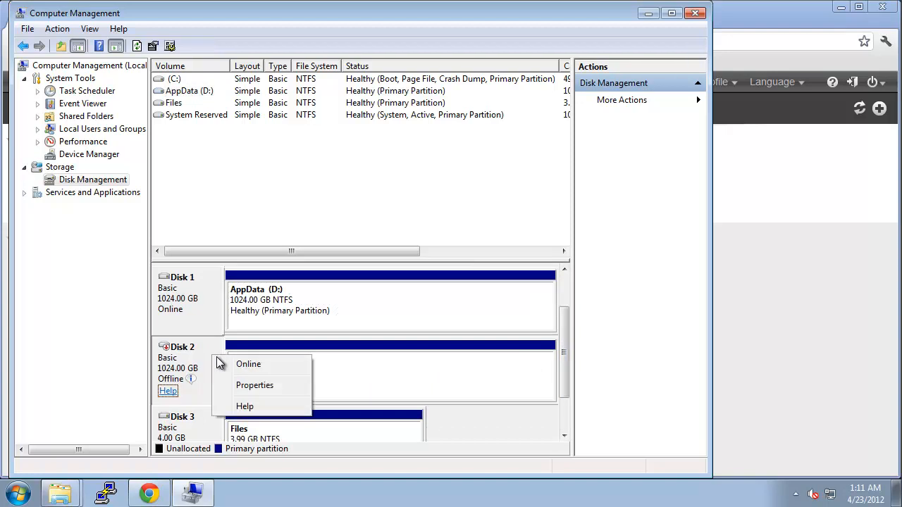
click(242, 367)
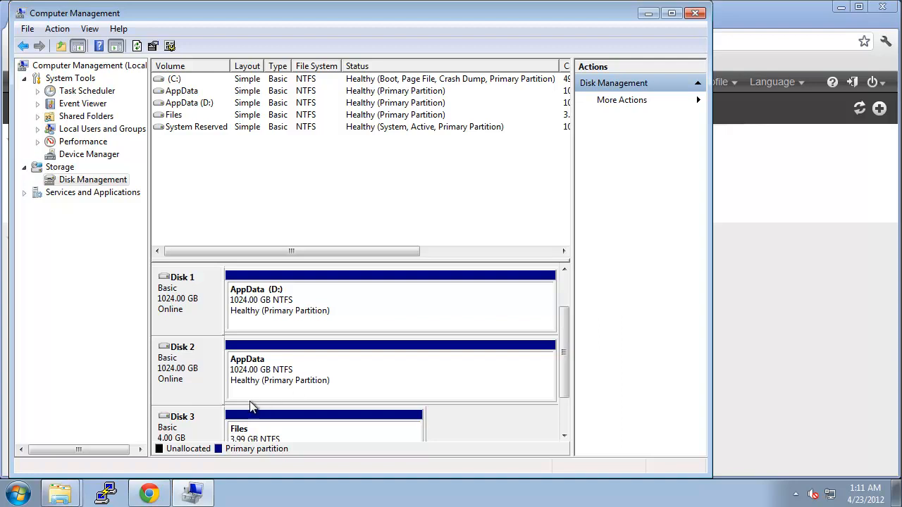
Open Computer in Windows Explorer and compare the contents of AppData (D:) and AppData (E:)
click(18, 493)
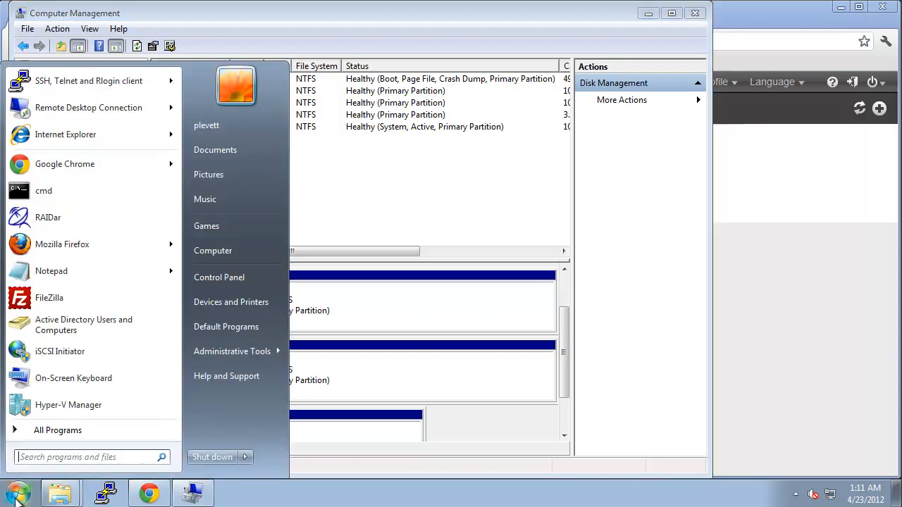
click(247, 253)
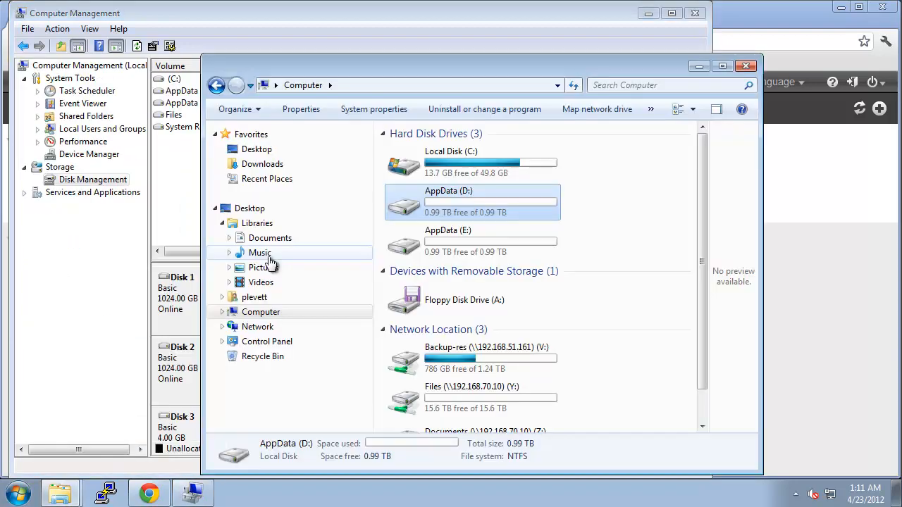
double_click(538, 209)
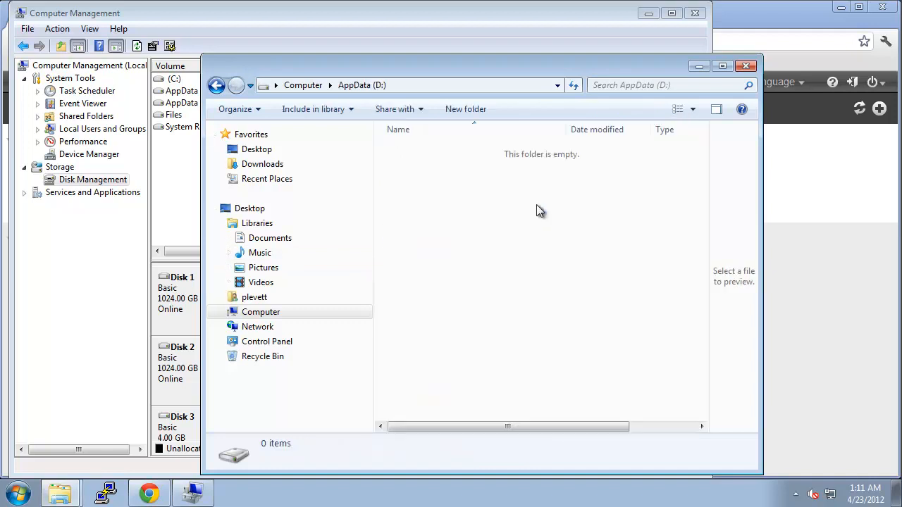
click(311, 88)
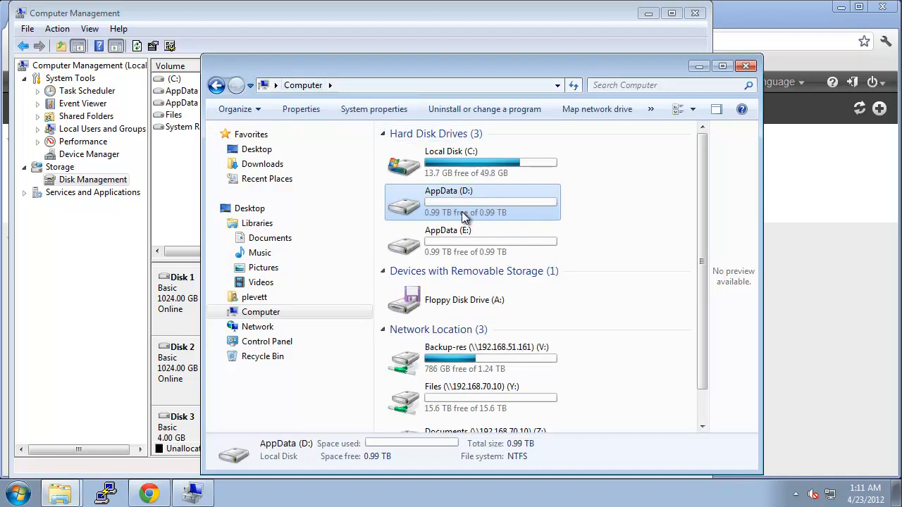
double_click(465, 243)
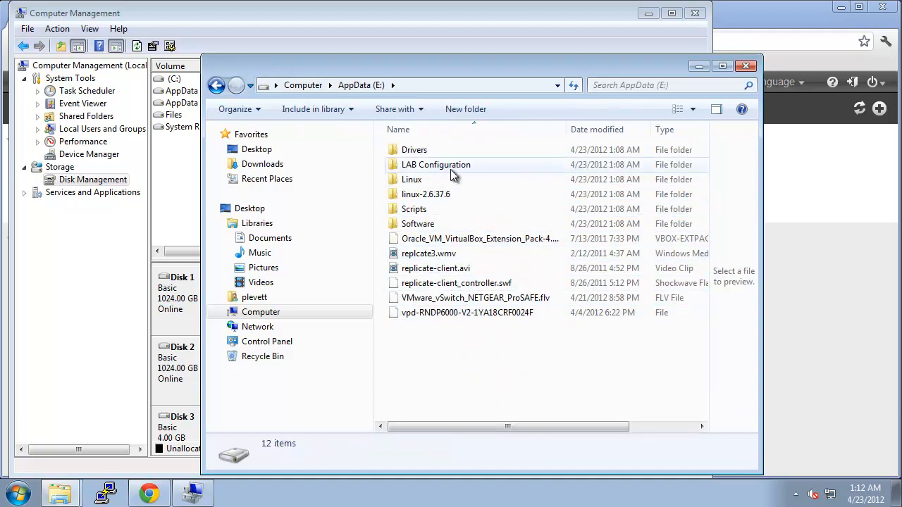
Check the combined properties of all files and folders on AppData (E:), then close the properties
drag(515, 339, 412, 149)
right_click(412, 150)
click(477, 397)
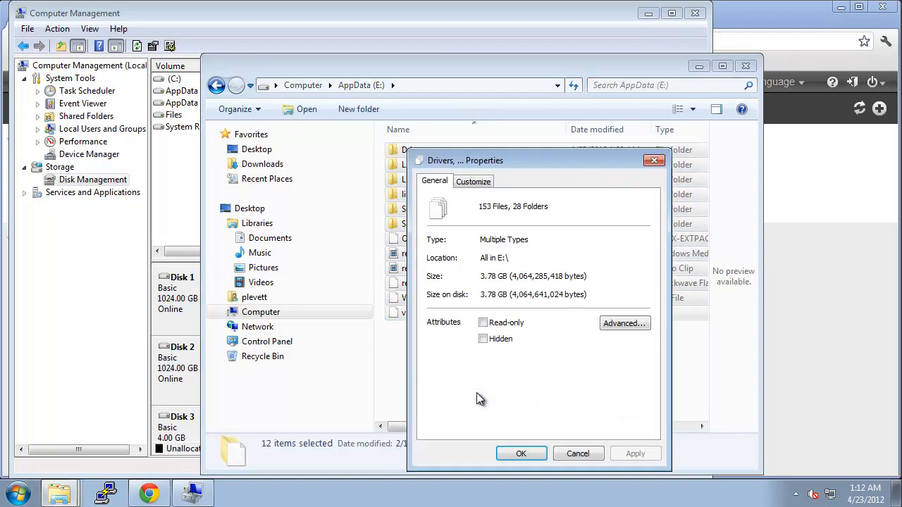
click(654, 160)
Switch back to the ReadyDATA web interface, show the network overview and create a new VNIC on eth0
key(alt+Tab)
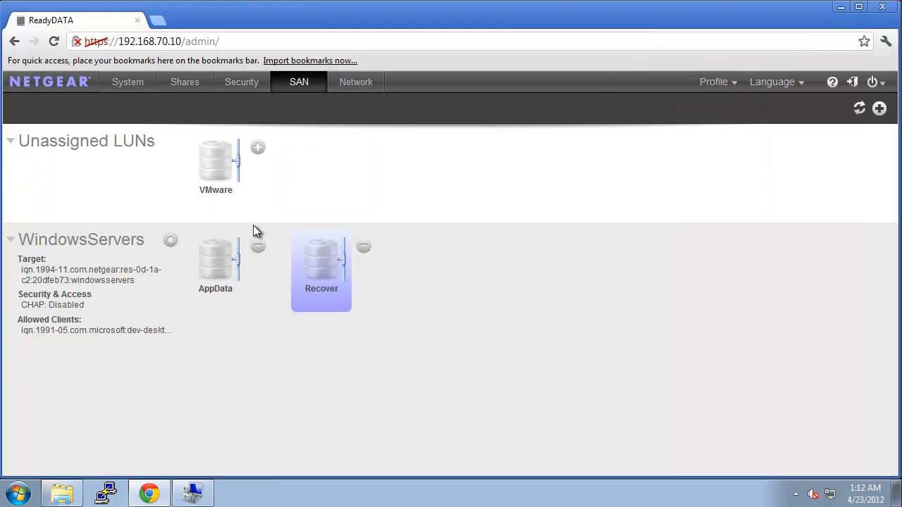
click(355, 90)
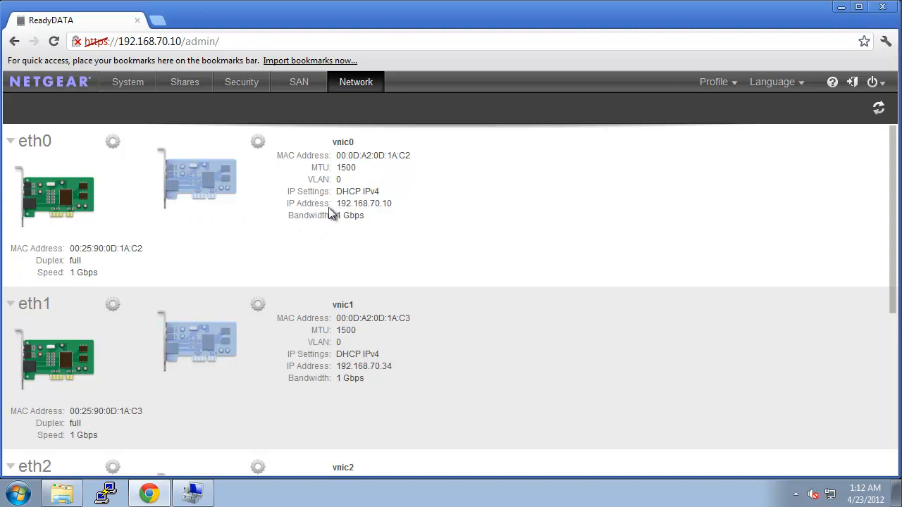
click(113, 144)
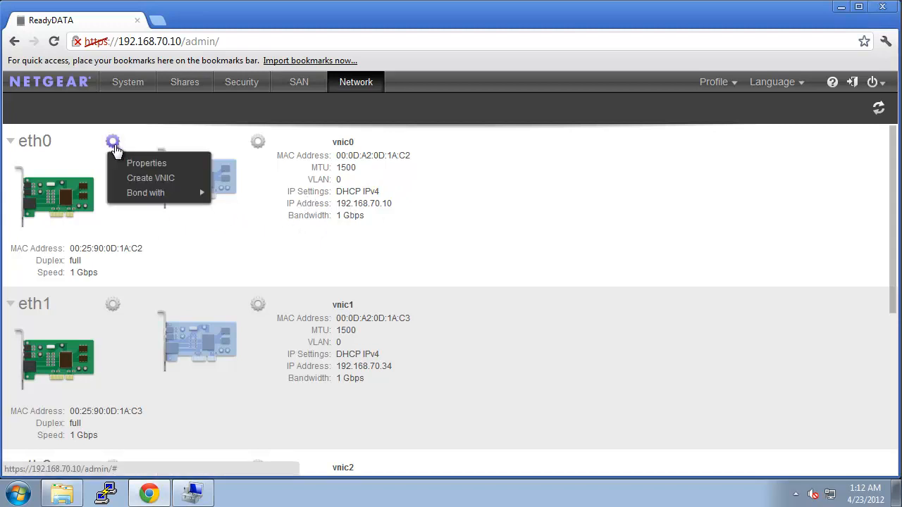
click(144, 181)
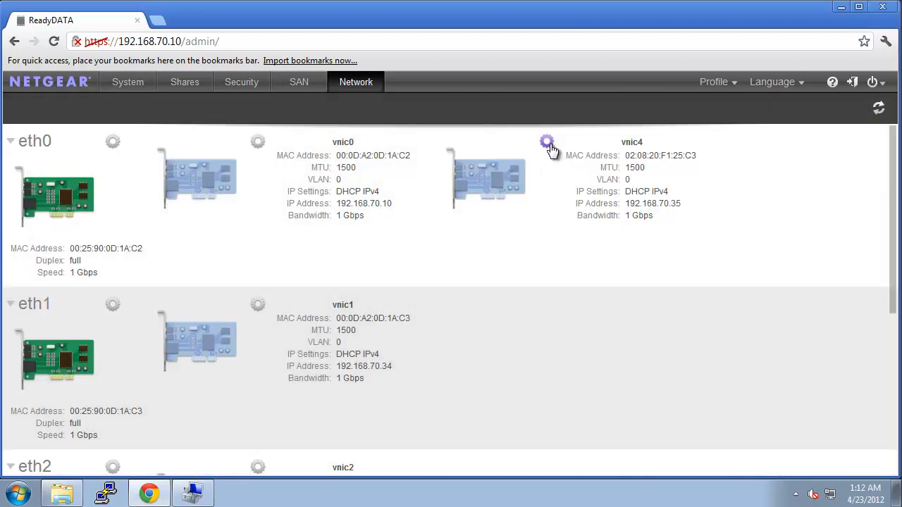
Review the general settings of the new vnic4 adapter, then close them without changes
click(546, 142)
click(571, 166)
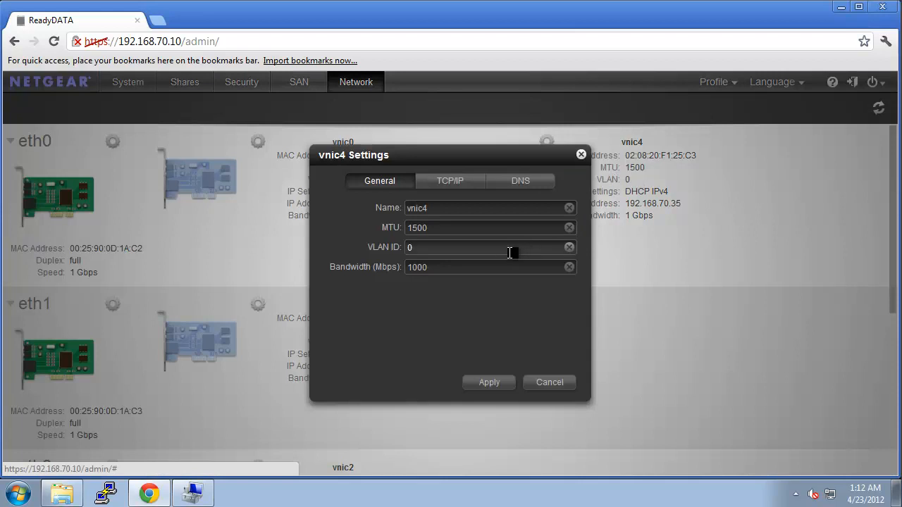
click(581, 154)
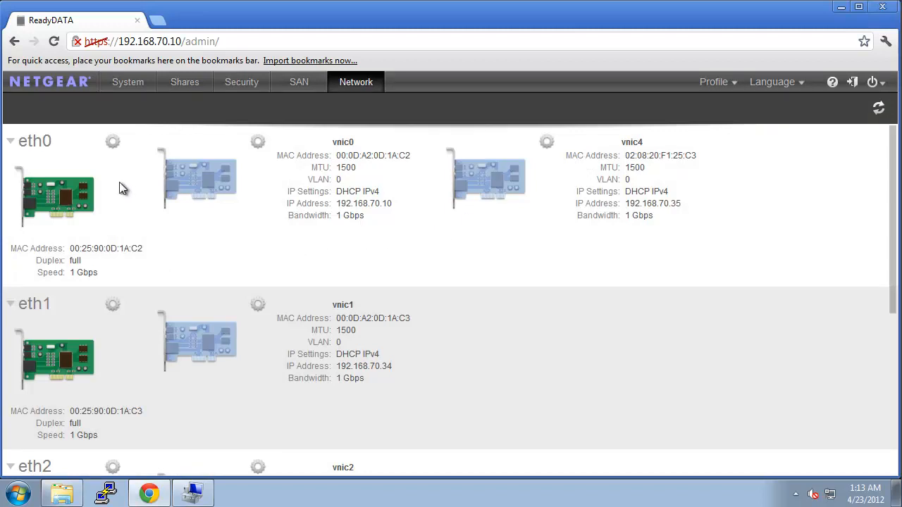
Bond eth0 with eth1 as a new bonded adapter, using LACP mode Active and hash types Level 3 and Level 4
click(113, 144)
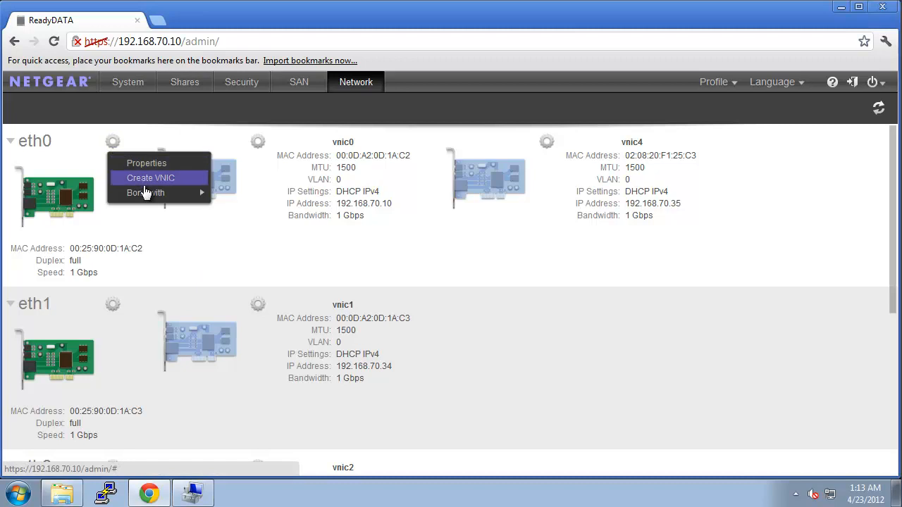
mouse_move(145, 194)
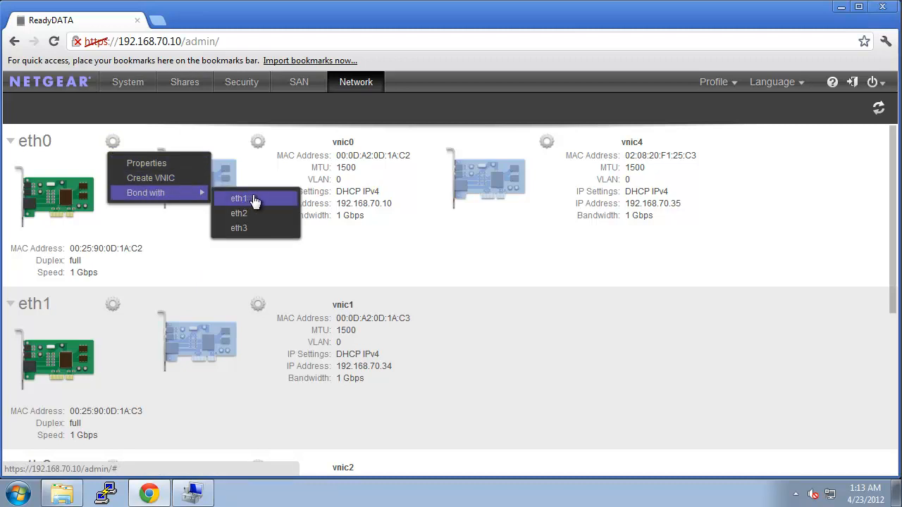
click(239, 198)
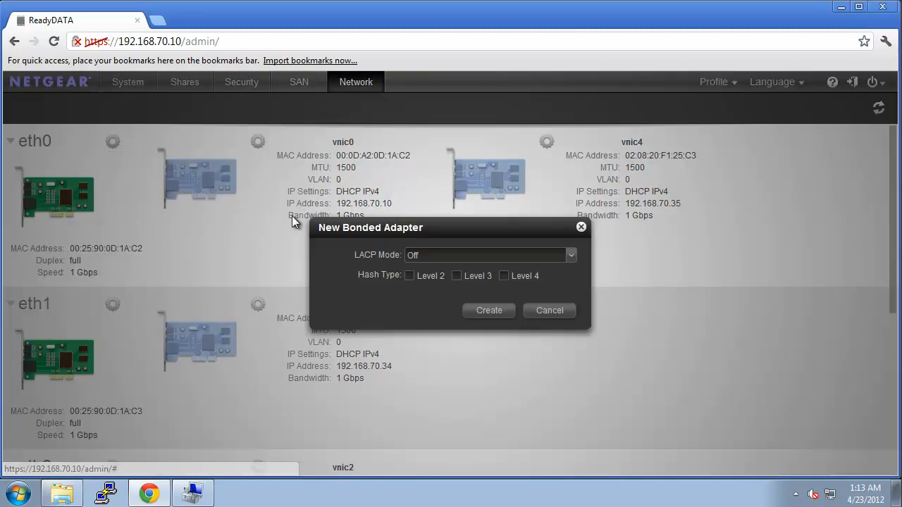
click(439, 258)
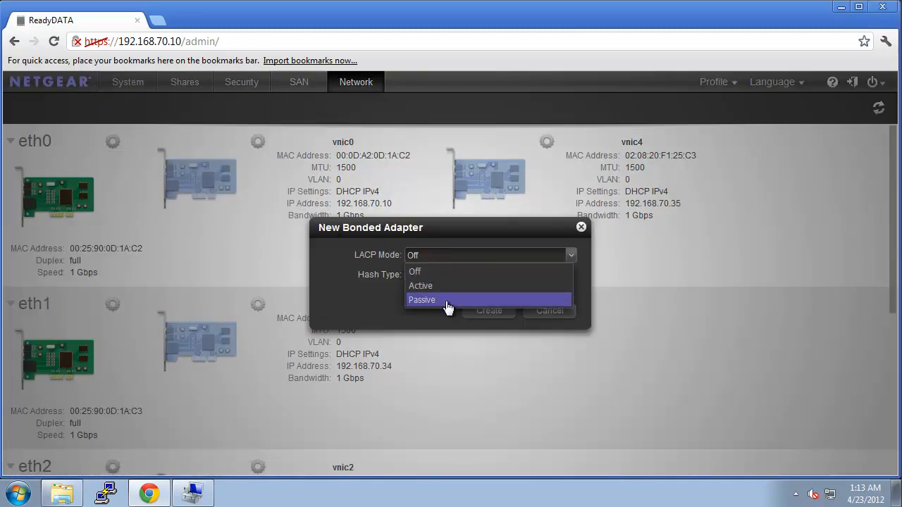
click(445, 286)
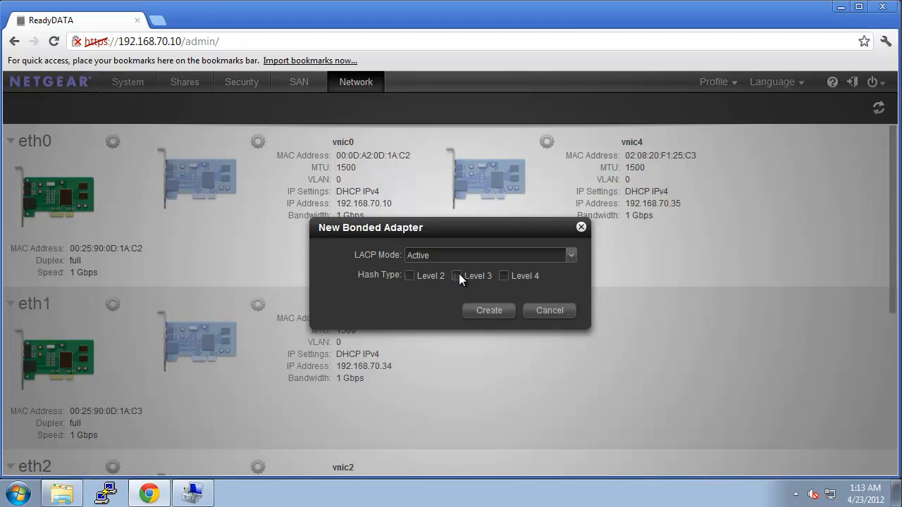
click(508, 275)
click(500, 311)
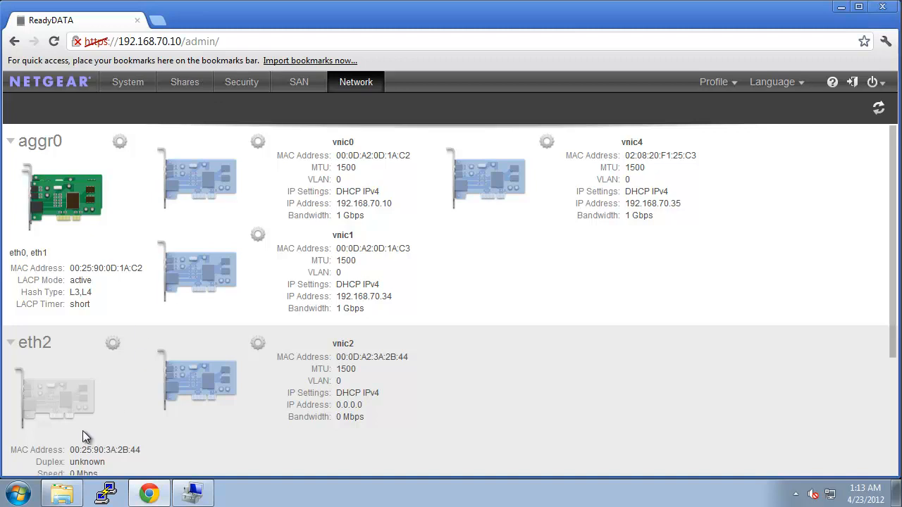
Open Computer in Windows Explorer and check that the files on AppData (E:) are accessible over the bonded network
click(19, 493)
click(225, 252)
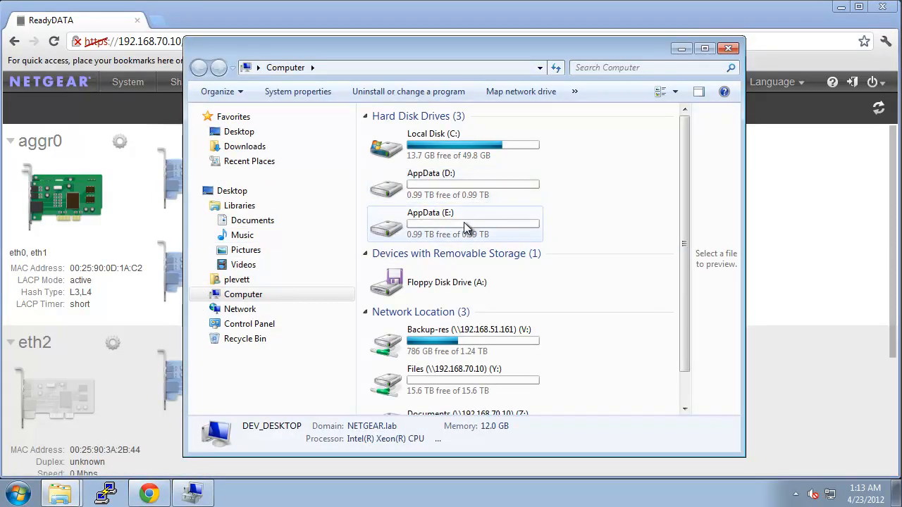
double_click(465, 227)
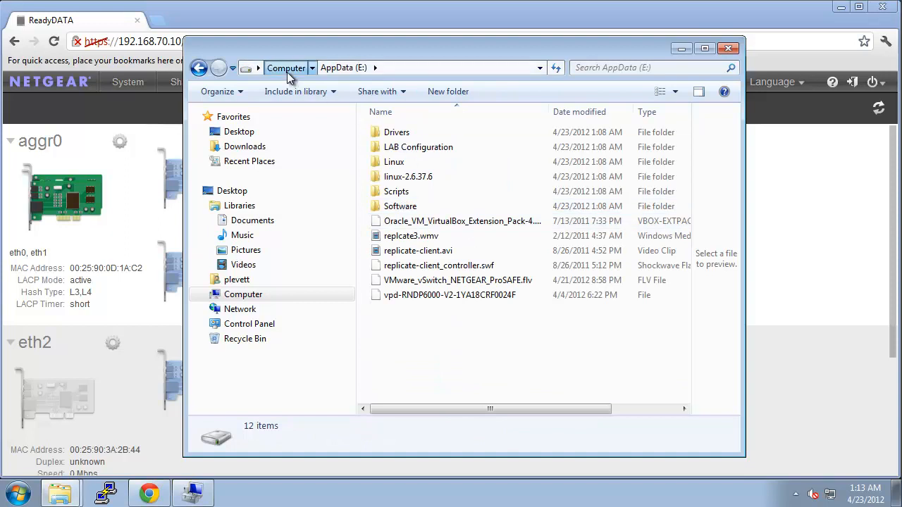